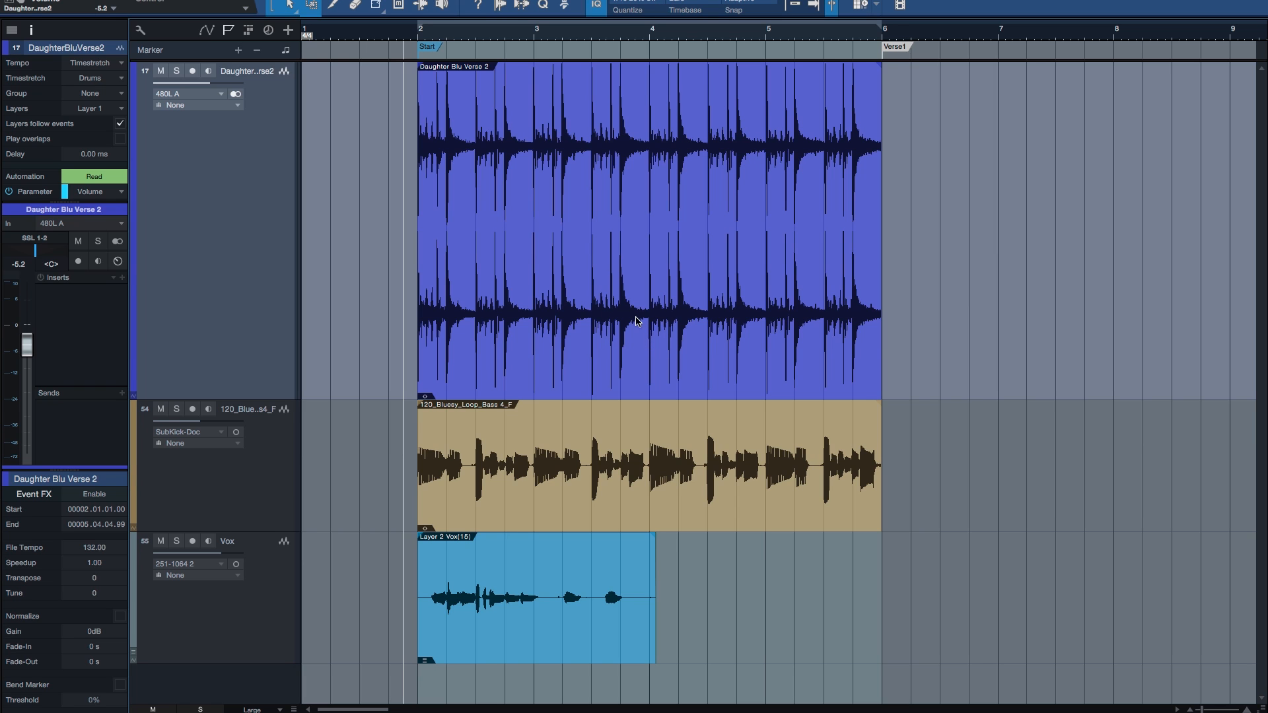
Step: Place the playback cursor at several points in the drum event and along its timeline, ending just before beat 2.4
{"action": "left_click", "coordinate": [598, 115]}
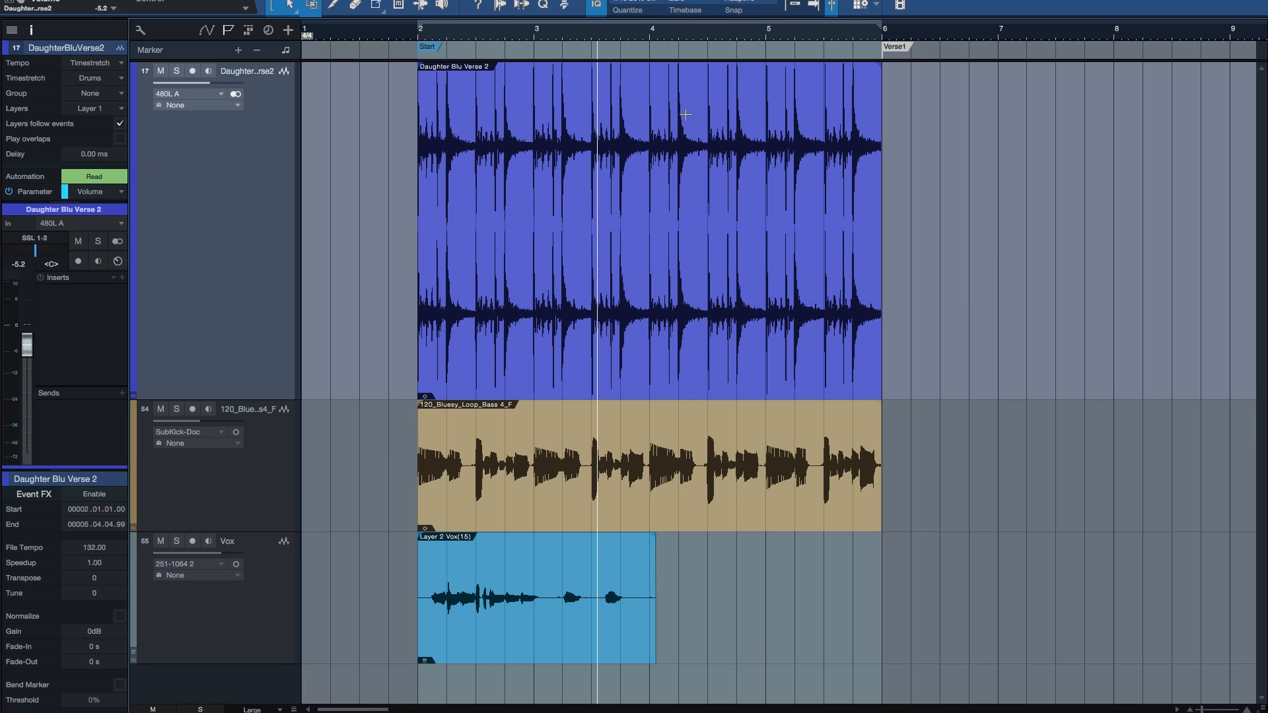
{"action": "left_click", "coordinate": [714, 121]}
{"action": "left_click", "coordinate": [561, 123]}
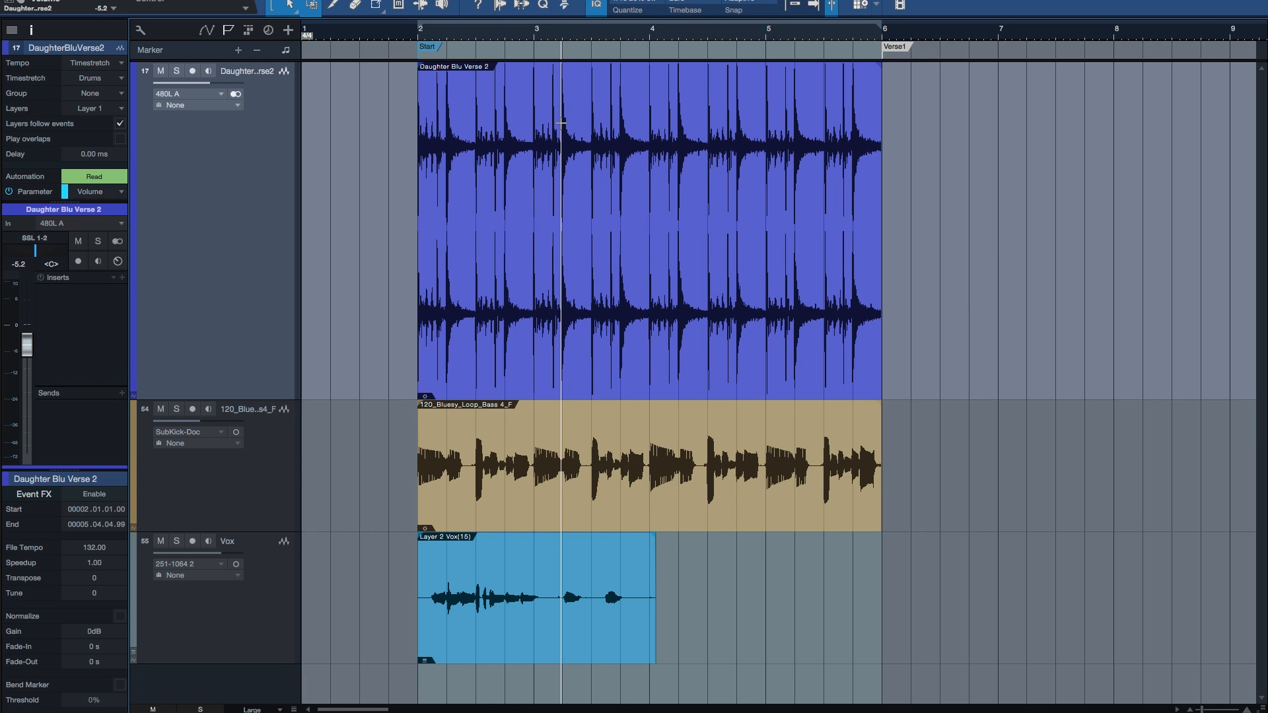
{"action": "key", "text": "e"}
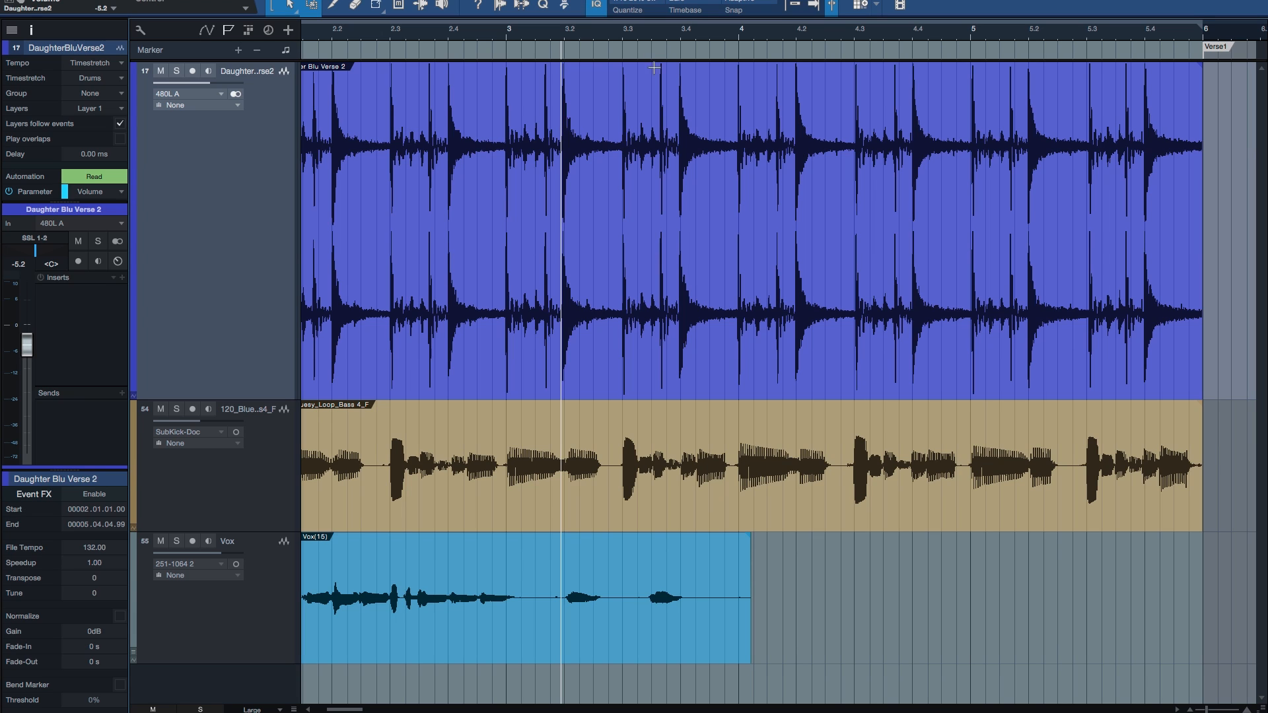
{"action": "left_click", "coordinate": [661, 33]}
{"action": "left_click", "coordinate": [796, 37]}
{"action": "left_click", "coordinate": [555, 33]}
{"action": "left_click", "coordinate": [444, 33]}
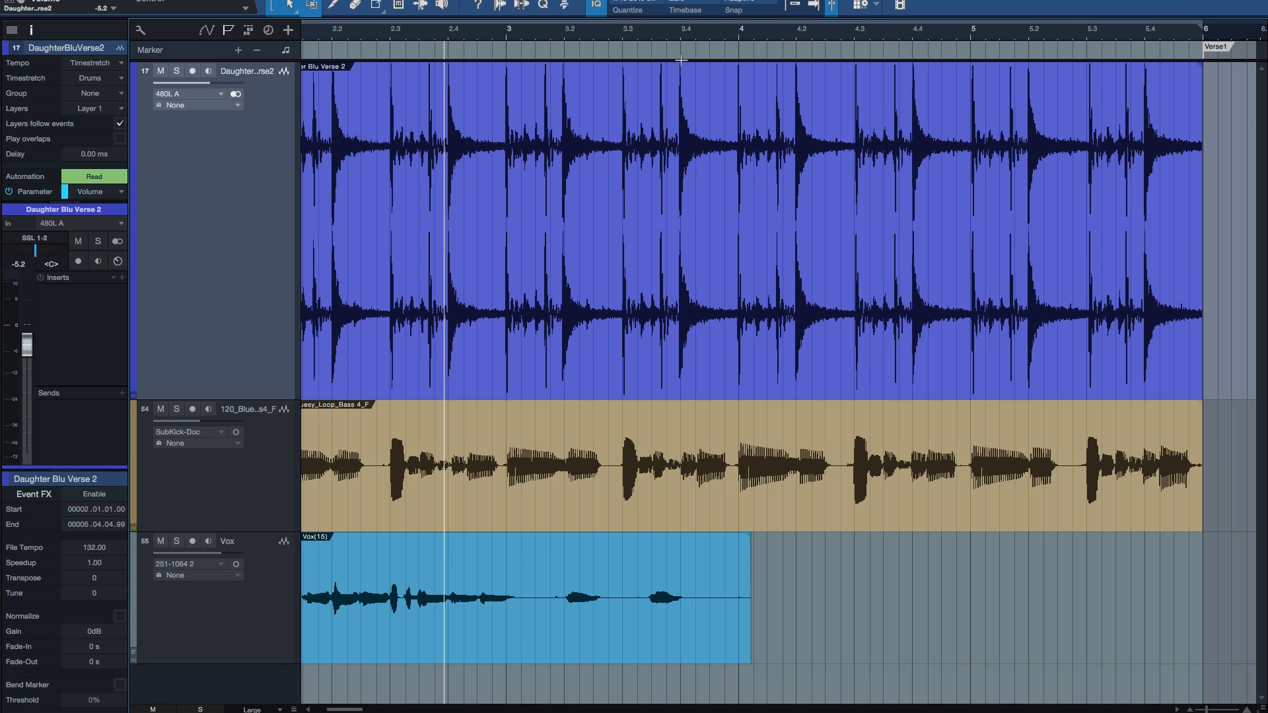
Step: Place the playback cursor at several points in the bass loop event, ending just before beat 3.3
{"action": "left_click", "coordinate": [654, 432]}
{"action": "left_click", "coordinate": [796, 433]}
{"action": "left_click", "coordinate": [912, 436]}
{"action": "left_click", "coordinate": [599, 434]}
{"action": "left_click", "coordinate": [451, 420]}
{"action": "left_click", "coordinate": [619, 432]}
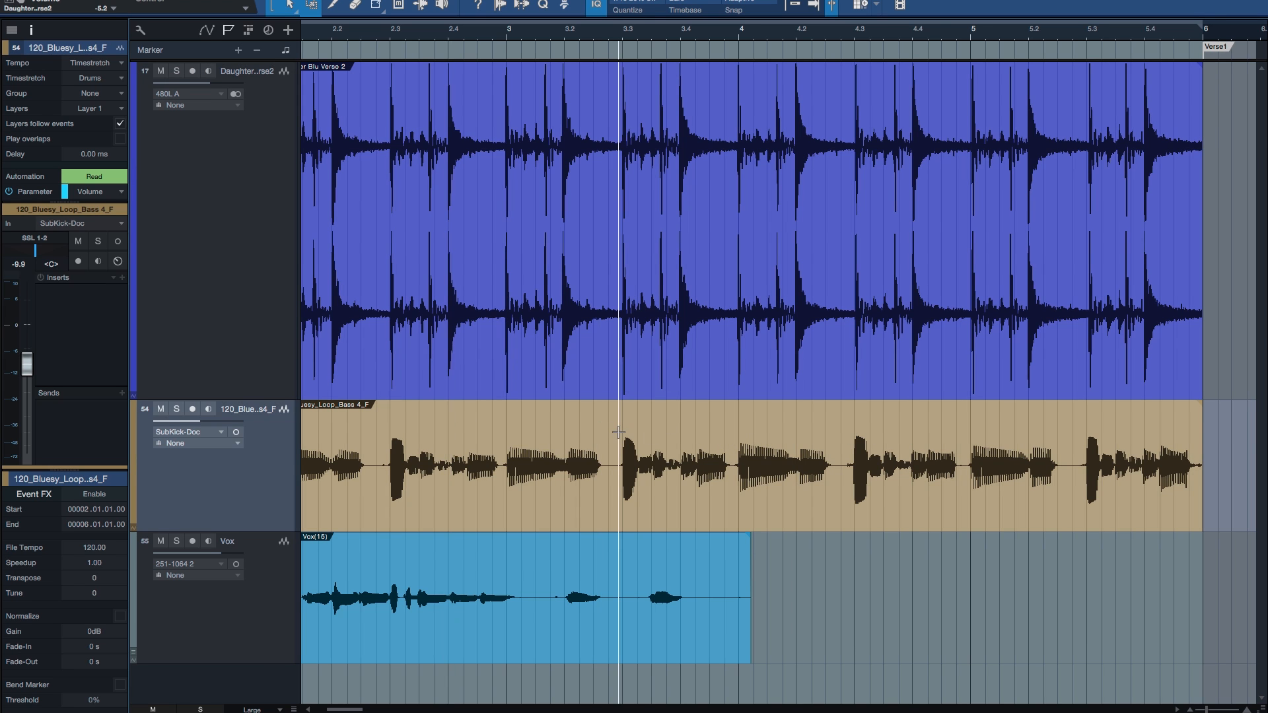
Step: Inspect the bass loop up close while repositioning the playback cursor along it, ending at the start of bar 4
{"action": "key", "text": "e"}
{"action": "key", "text": "e"}
{"action": "left_click", "coordinate": [909, 421]}
{"action": "left_click", "coordinate": [831, 418]}
{"action": "left_click", "coordinate": [1050, 423]}
{"action": "left_click", "coordinate": [1100, 430]}
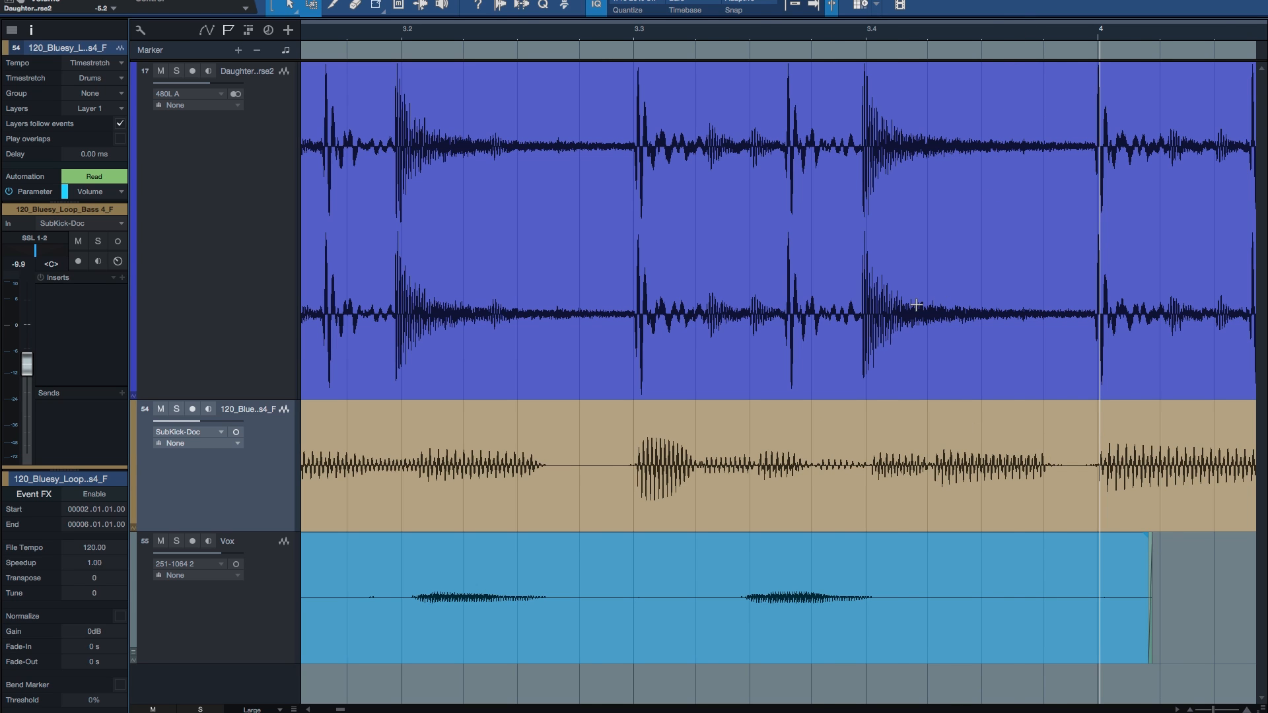
{"action": "key", "text": "w"}
{"action": "key", "text": "w"}
{"action": "key", "text": "w"}
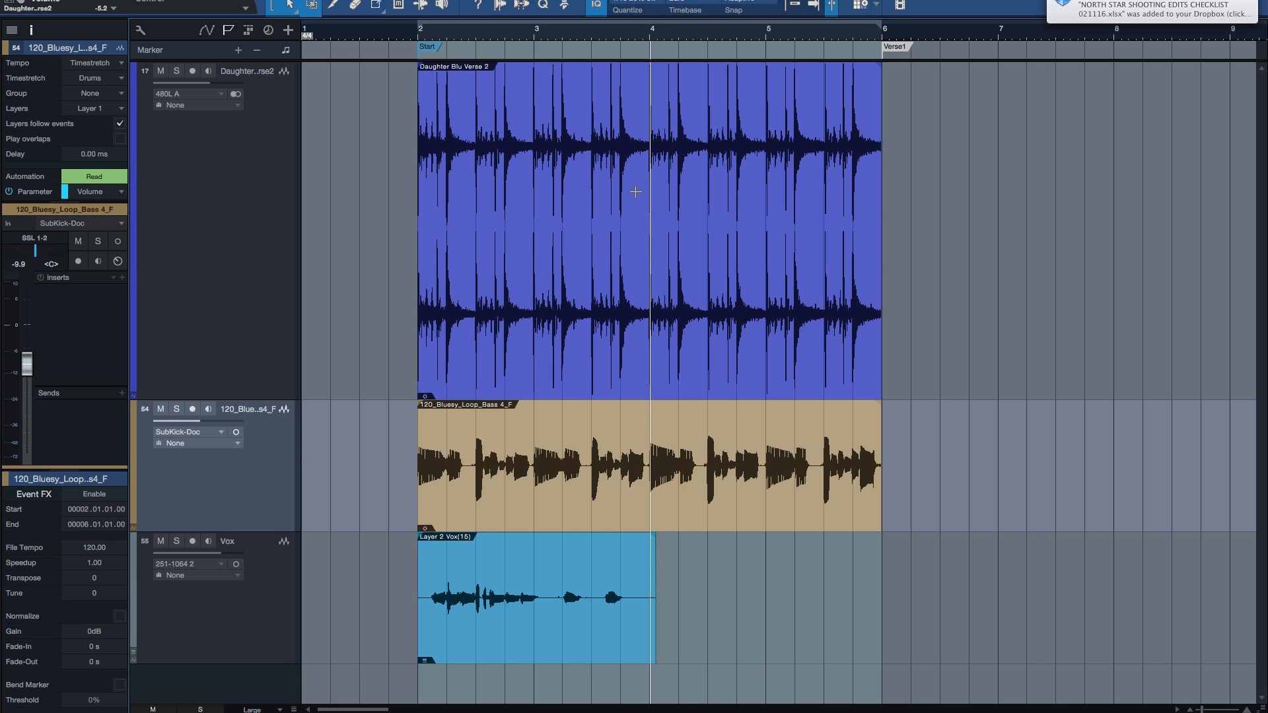
Step: Open the drum event in the audio editor, return to the arrangement and place the cursor inside bar 3
{"action": "double_click", "coordinate": [632, 332]}
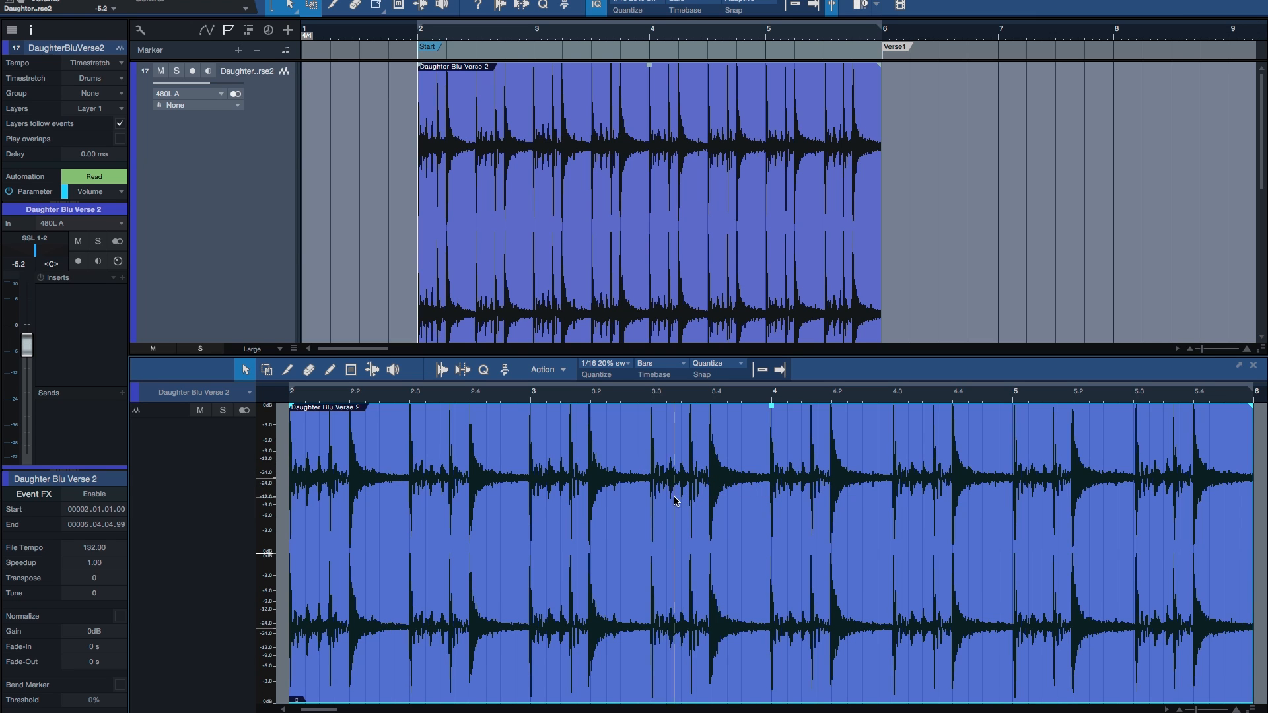
{"action": "key", "text": "F2"}
{"action": "left_click", "coordinate": [613, 167]}
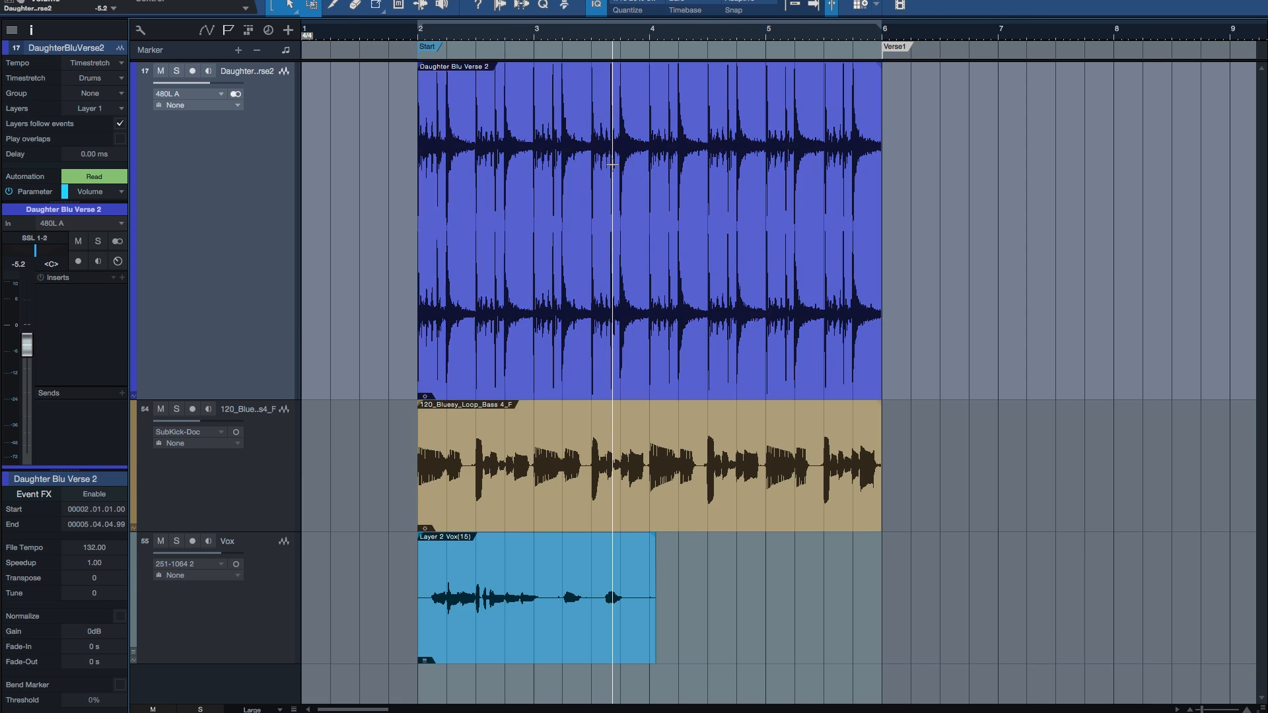
Step: Split the drum event just before beat 3.3 and again at the start of bar 4
{"action": "key", "text": "e"}
{"action": "left_click", "coordinate": [568, 132]}
{"action": "key", "text": "e"}
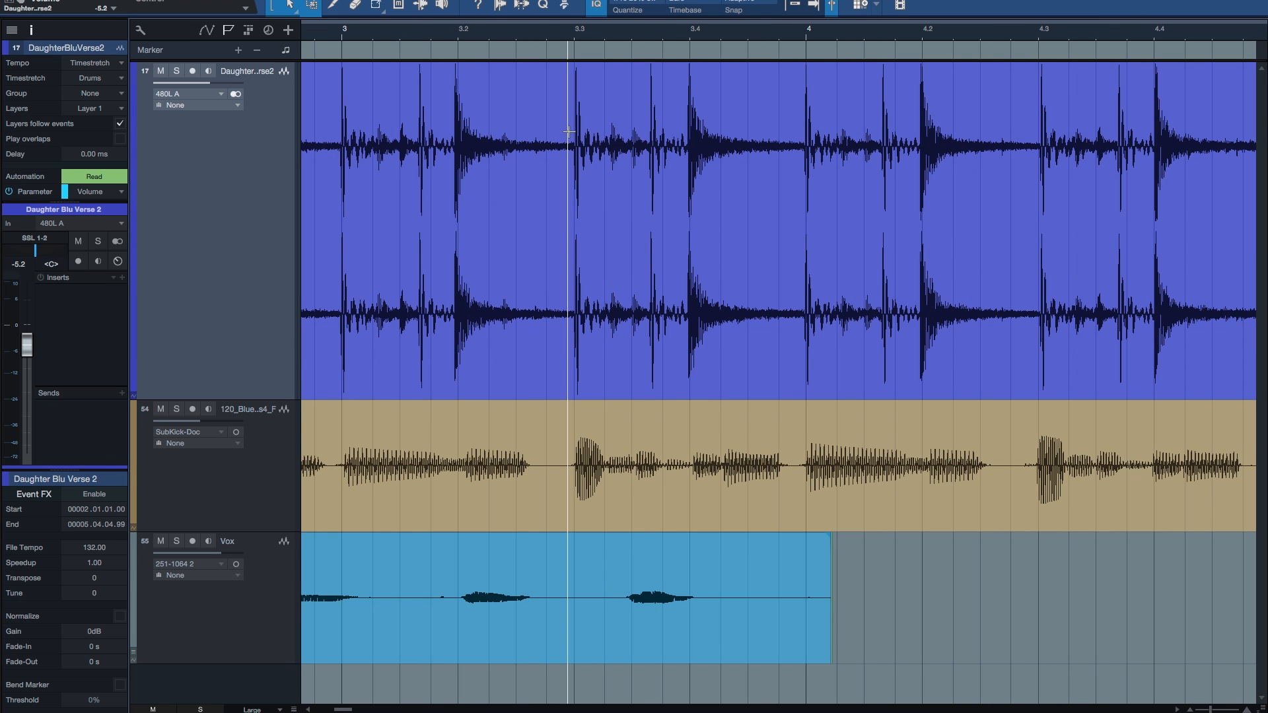
{"action": "left_click", "coordinate": [572, 132]}
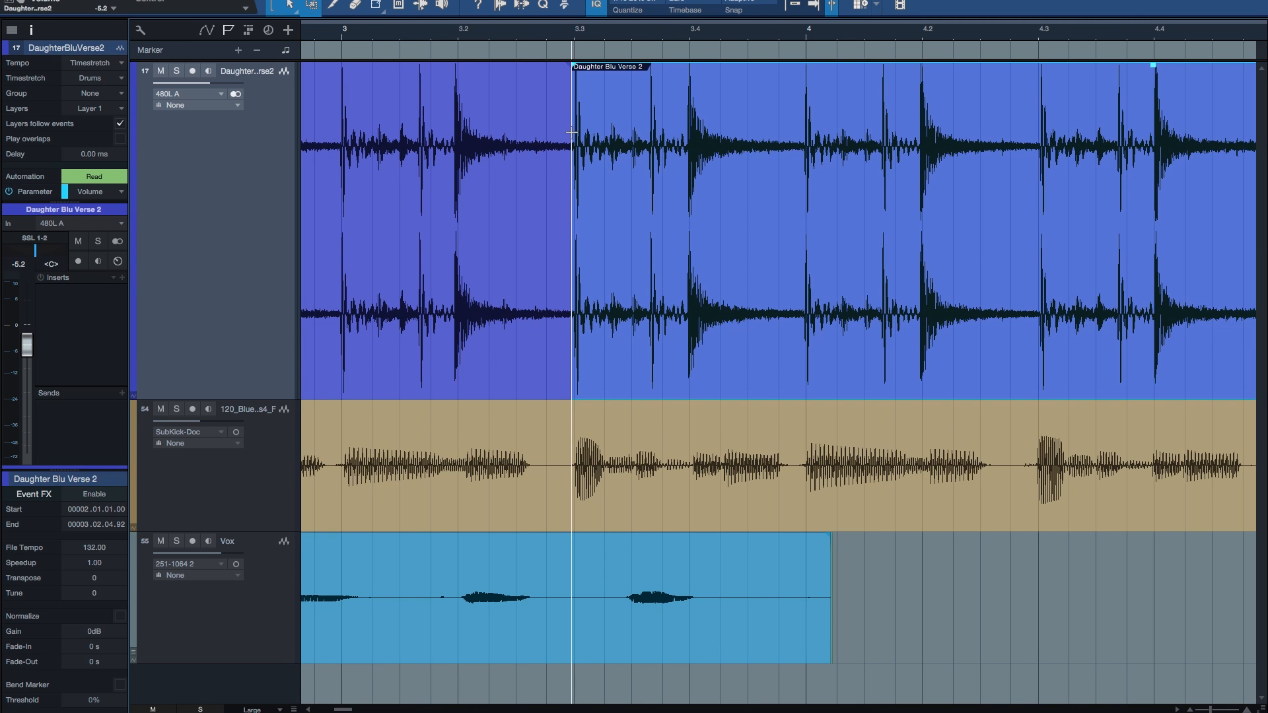
{"action": "left_click", "coordinate": [806, 123]}
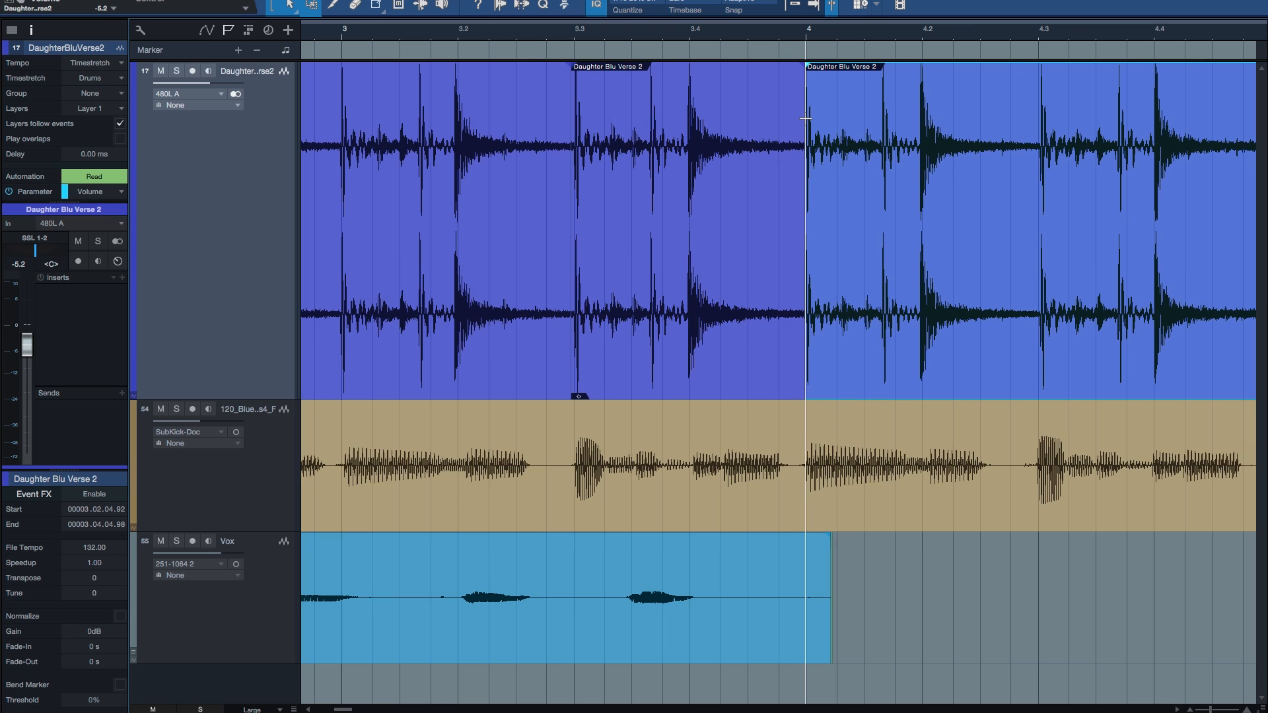
Step: Split the drum event around the range from just before beat 4.3 to just before beat 5.2
{"action": "key", "text": "w"}
{"action": "left_click", "coordinate": [919, 110]}
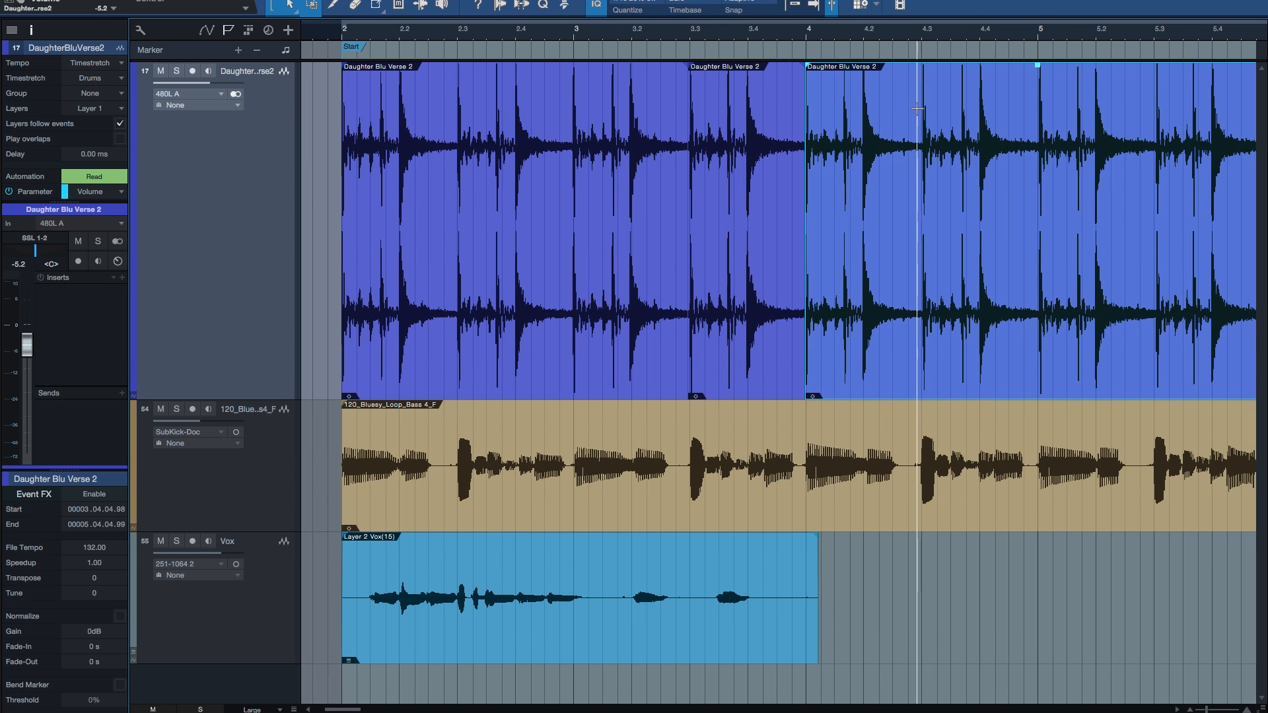
{"action": "left_click_drag", "start_coordinate": [920, 109], "coordinate": [1096, 123]}
{"action": "double_click", "coordinate": [1022, 119]}
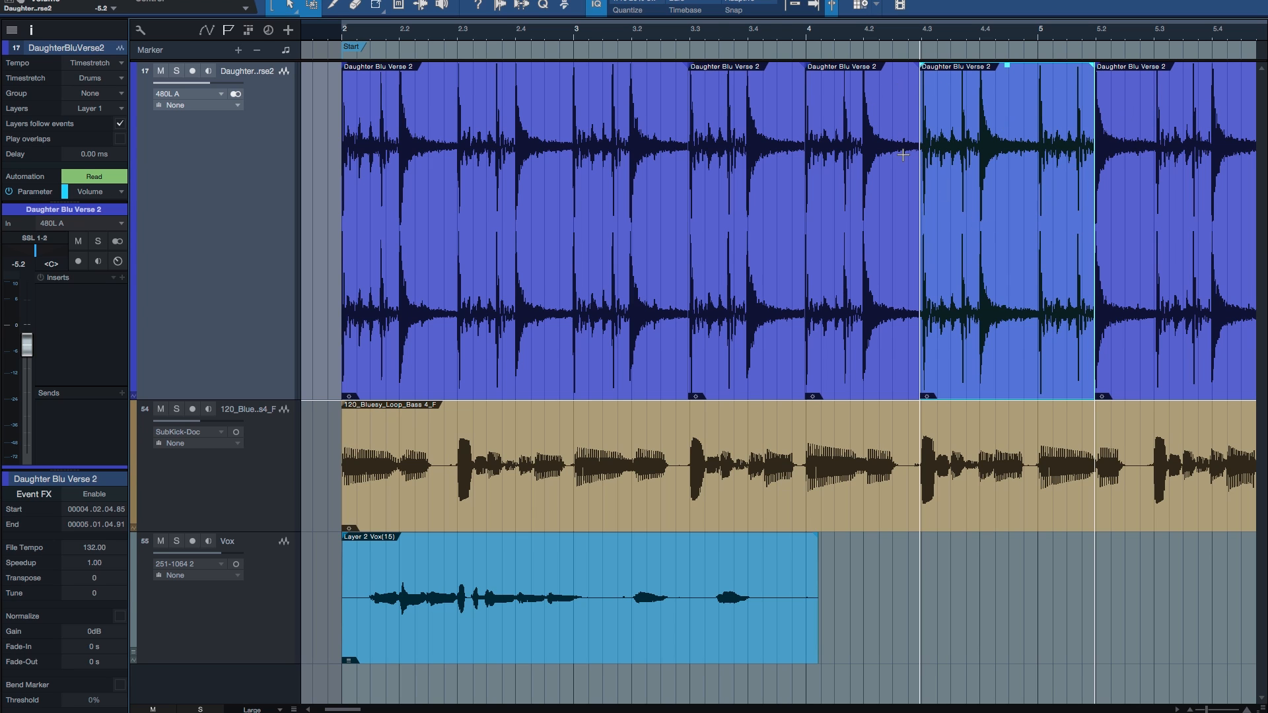
Step: Place the playback cursor within the first drum segment and advance it to the transient at beat 2.4
{"action": "left_click", "coordinate": [502, 278]}
{"action": "key", "text": "e"}
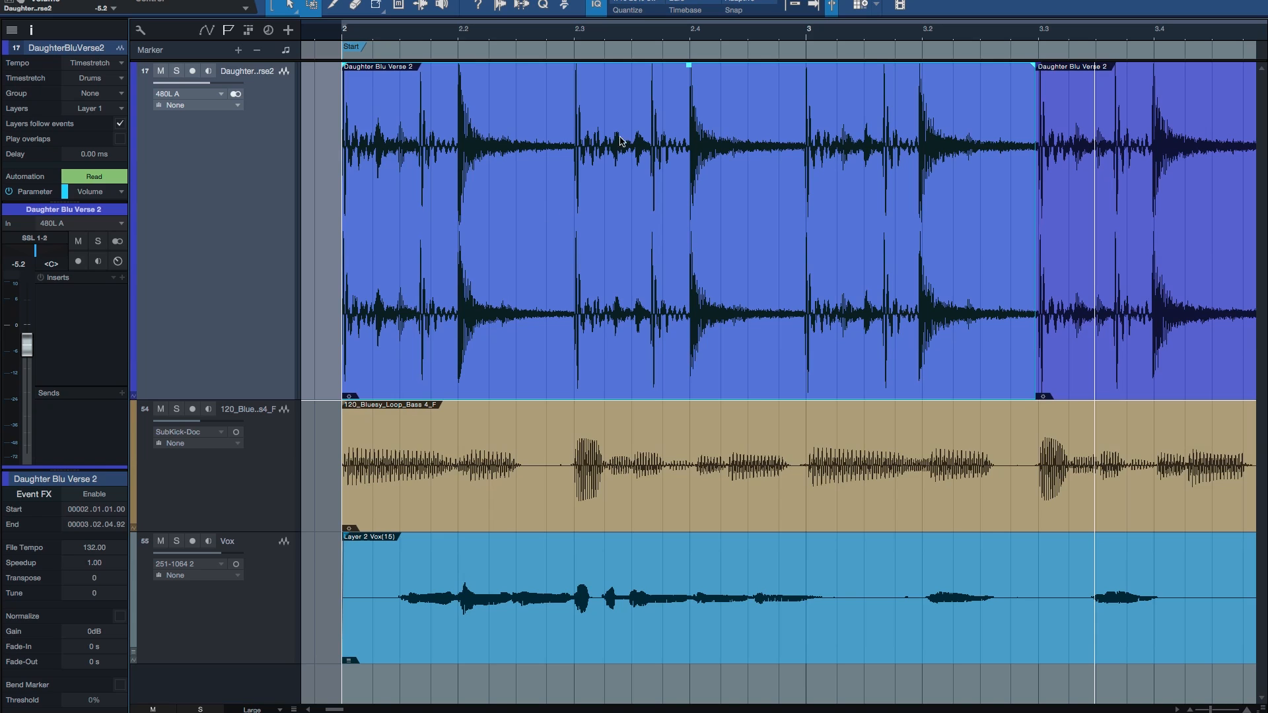
{"action": "left_click", "coordinate": [645, 116]}
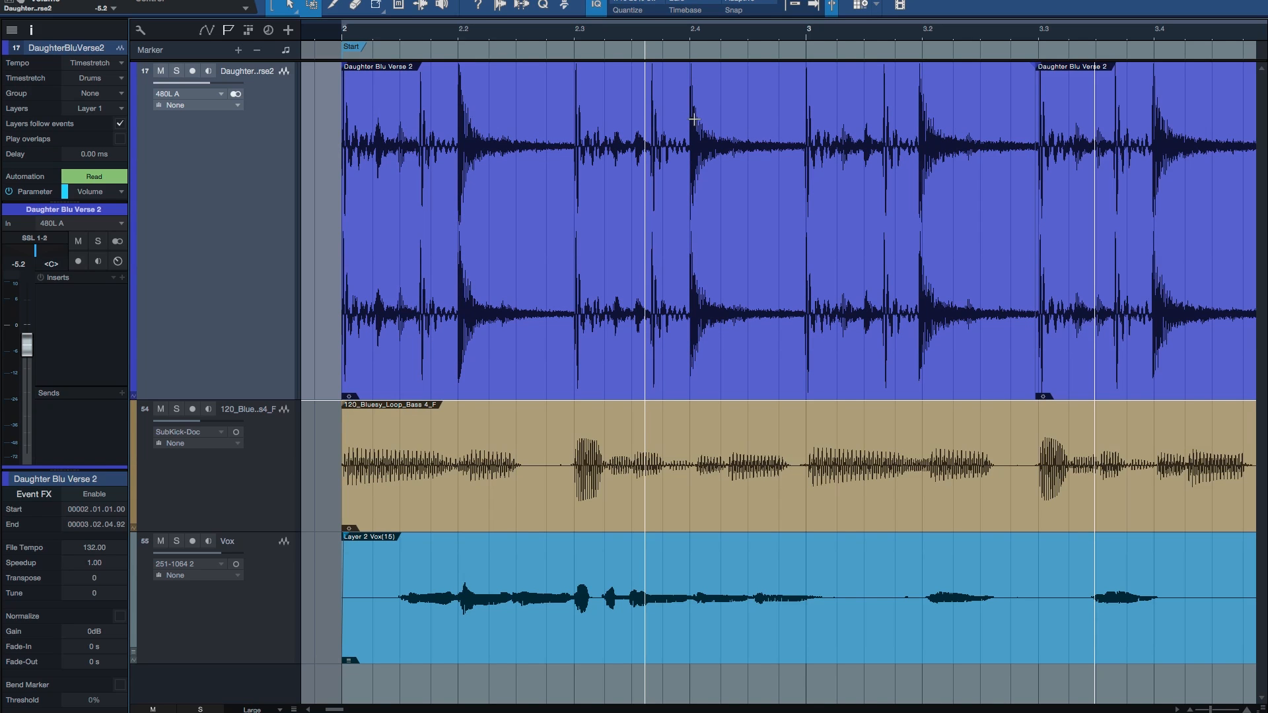
{"action": "left_click", "coordinate": [527, 117]}
{"action": "left_click", "coordinate": [735, 104]}
{"action": "left_click", "coordinate": [669, 107]}
{"action": "key", "text": "Tab"}
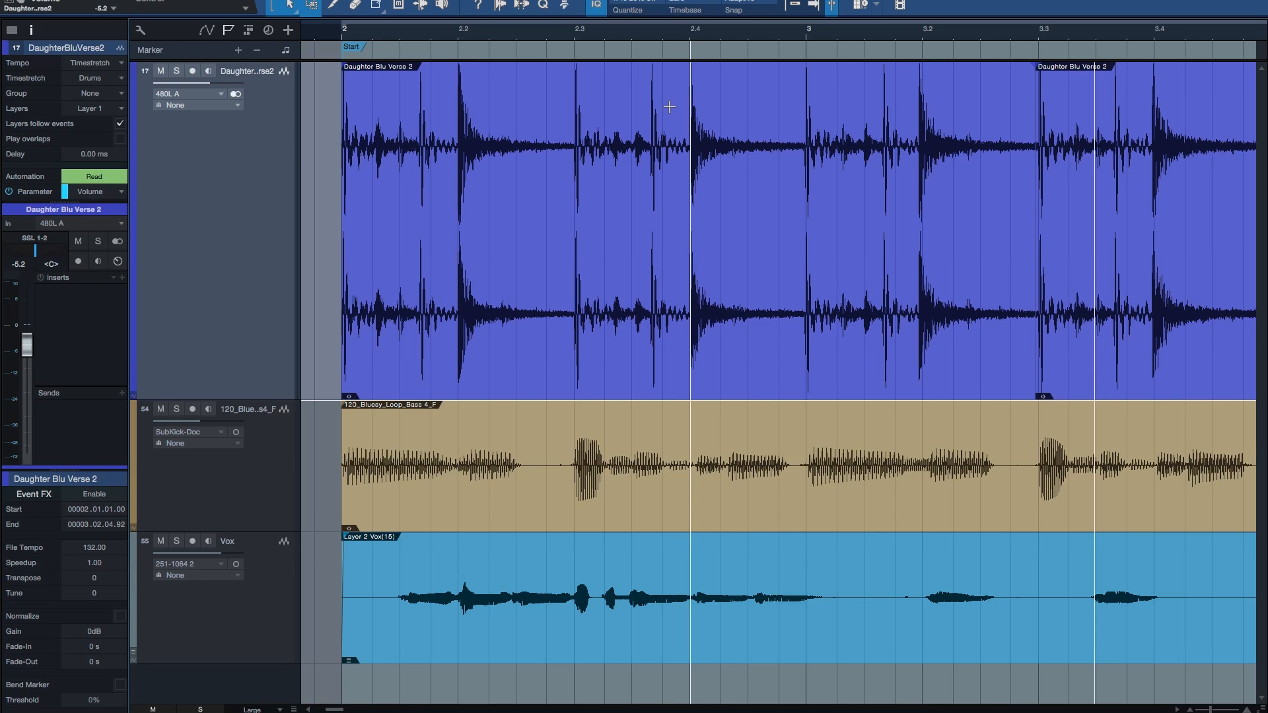
Step: Extend a drum selection from beat 2.4 to the transient at beat 3.2 and try to split it
{"action": "key", "text": "shift+Tab"}
{"action": "key", "text": "shift+Tab"}
{"action": "key", "text": "shift+Tab"}
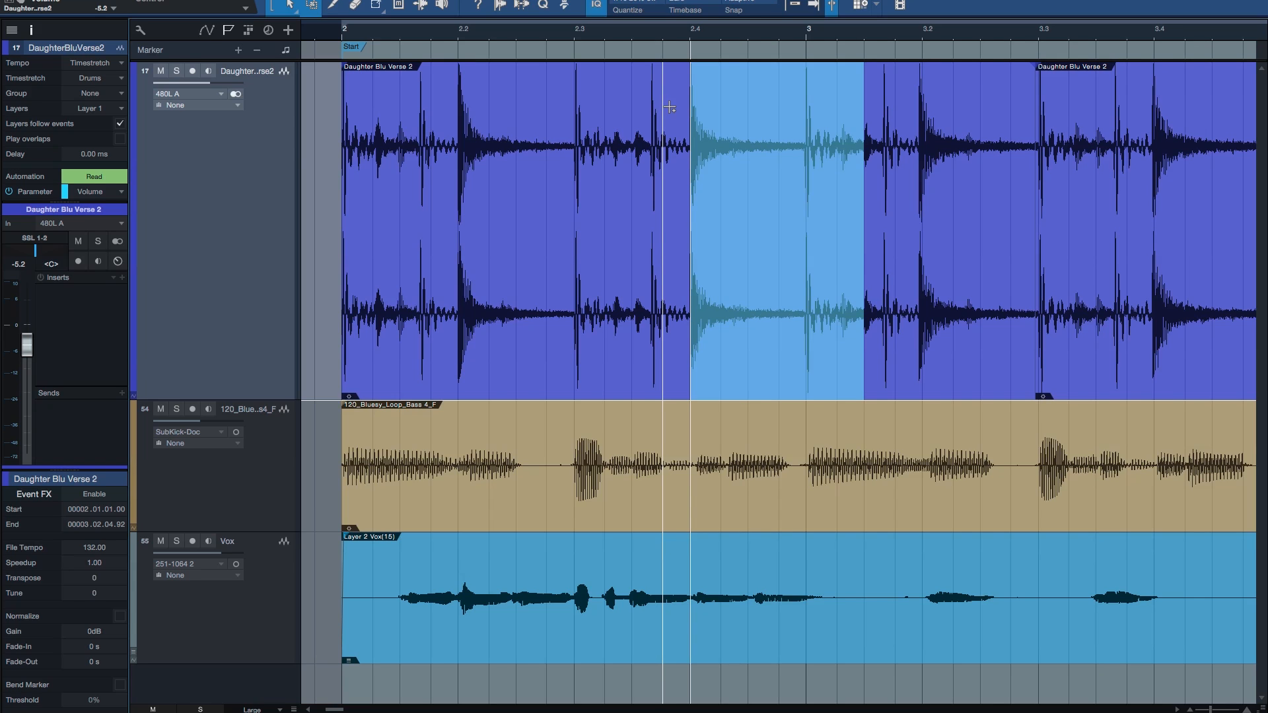
{"action": "key", "text": "shift+Tab"}
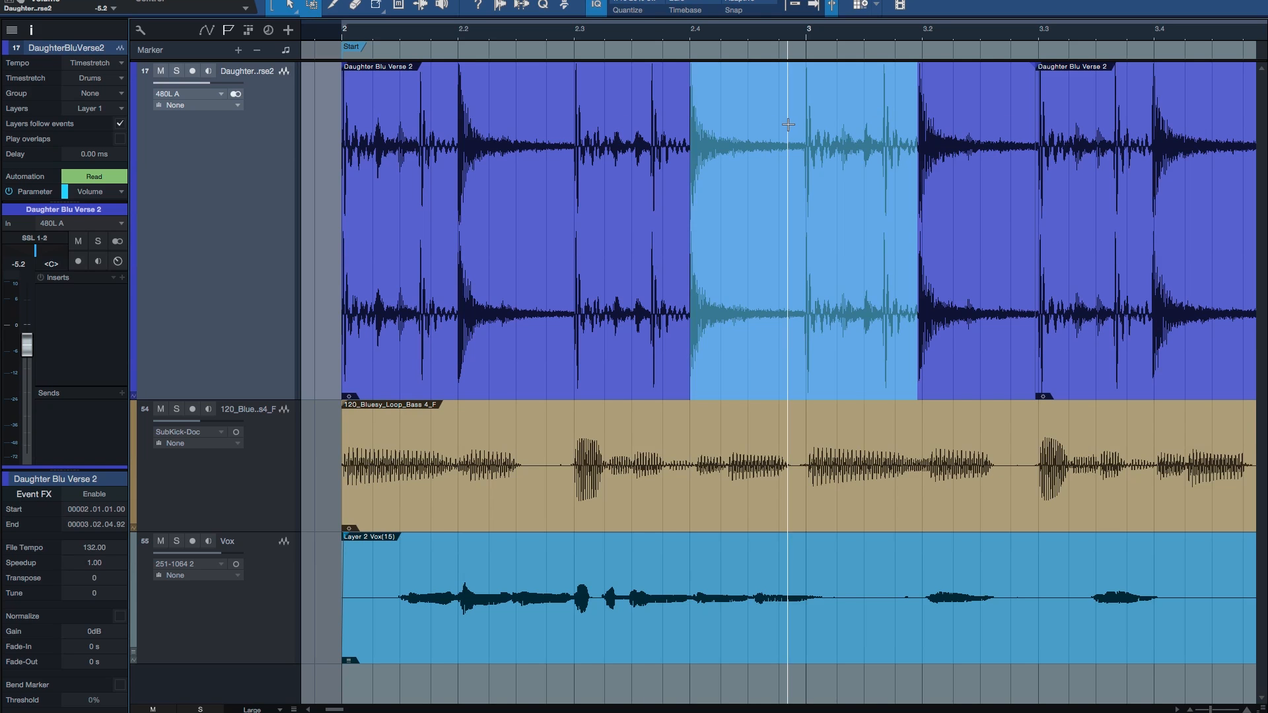
{"action": "key", "text": "alt+x"}
{"action": "key", "text": "e"}
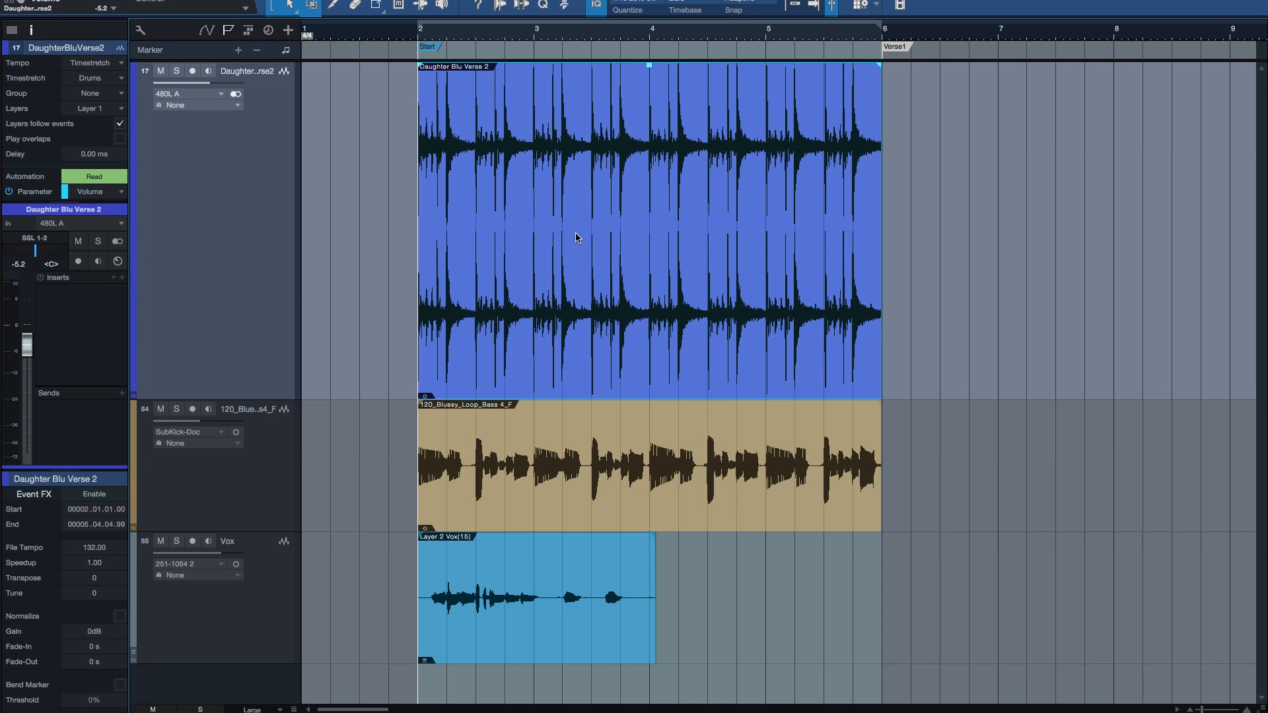
Step: Enable the Loop Follows Selection transport option
{"action": "left_click", "coordinate": [325, 0]}
{"action": "mouse_move", "coordinate": [351, 42]}
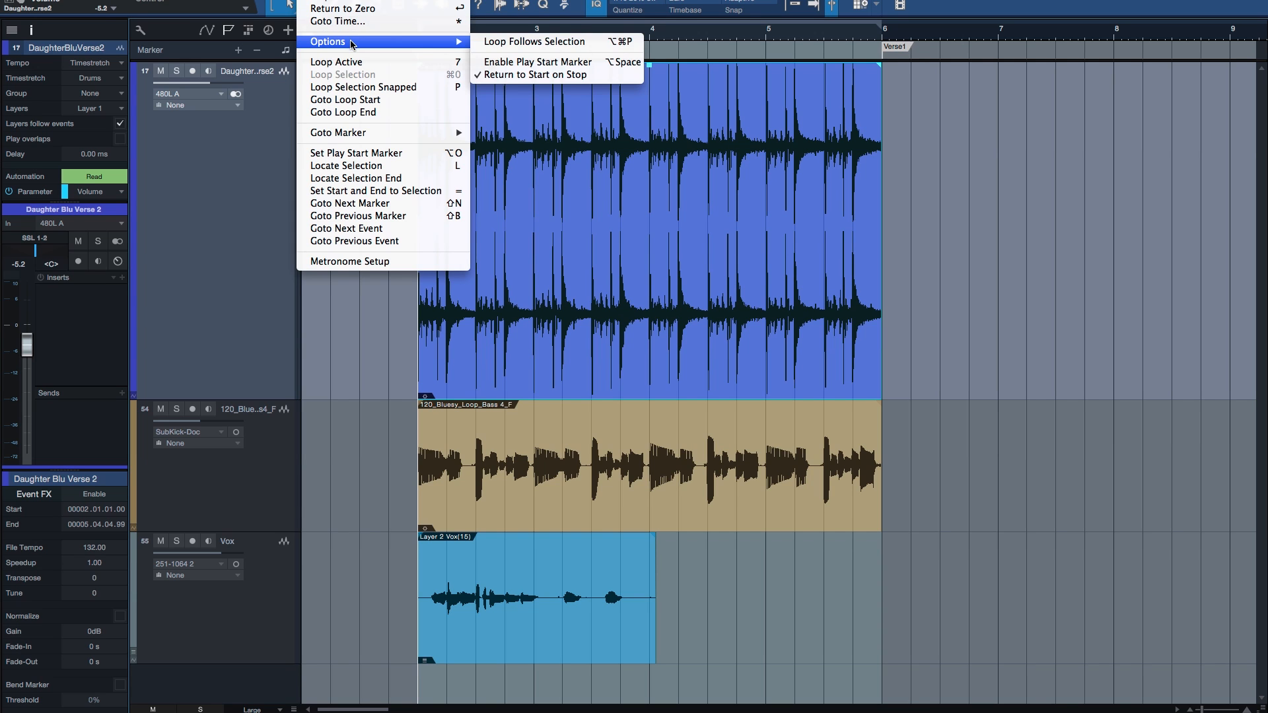
{"action": "left_click", "coordinate": [517, 43]}
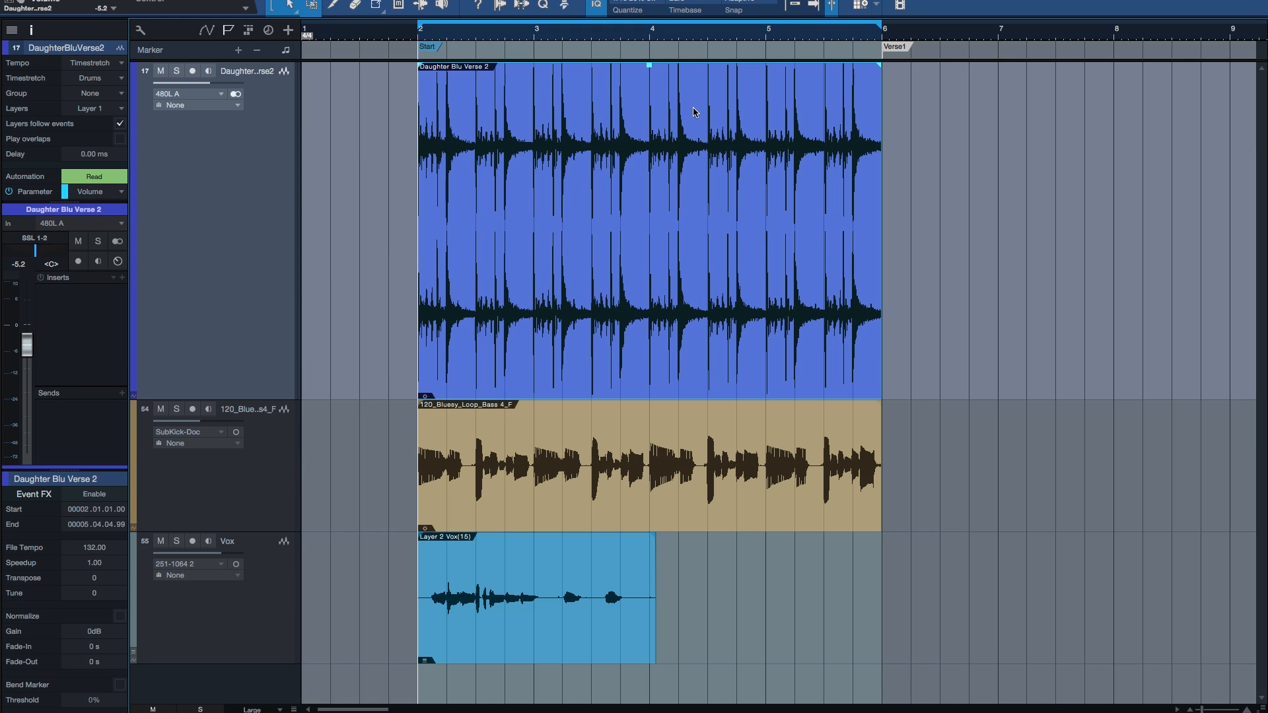
Step: Loop a drum range from just before beat 3.3 to just past bar 4, then briefly test playback
{"action": "left_click", "coordinate": [587, 119]}
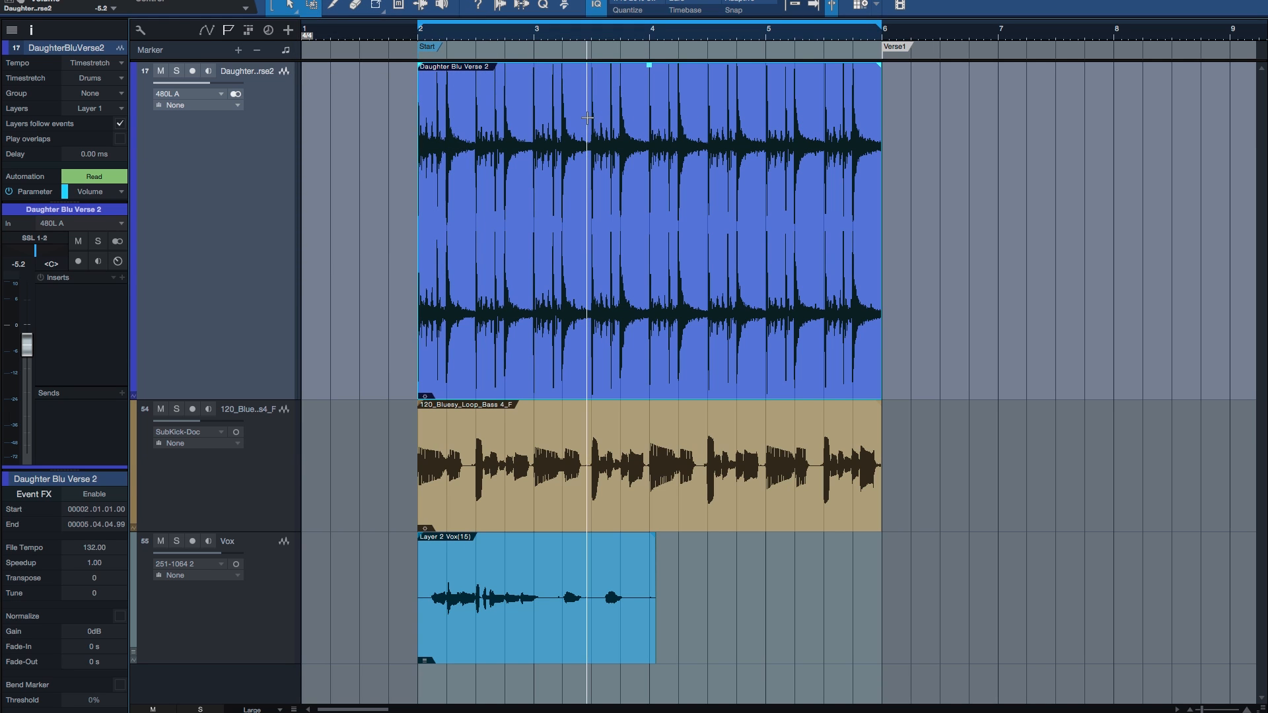
{"action": "left_click_drag", "start_coordinate": [550, 111], "coordinate": [656, 115]}
{"action": "left_click", "coordinate": [743, 115]}
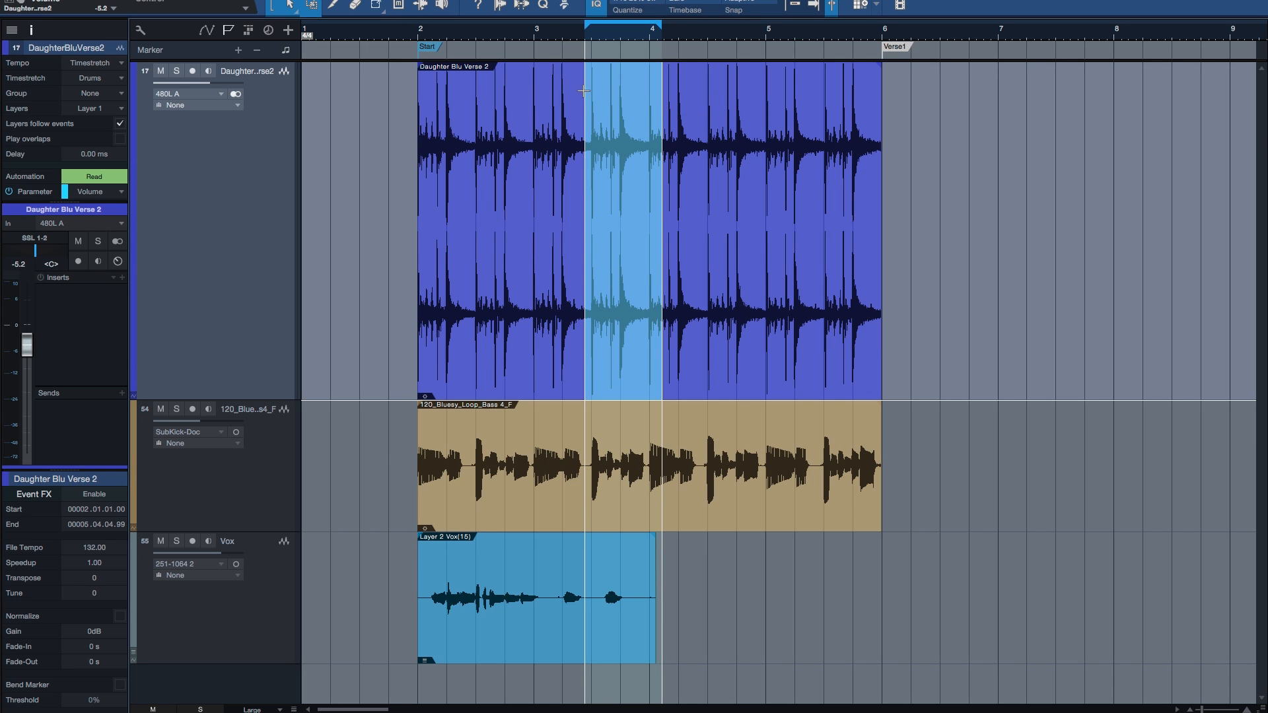
{"action": "left_click", "coordinate": [513, 99]}
{"action": "key", "text": "space"}
{"action": "key", "text": "space"}
Step: Select the drum range from the transient at beat 3.2 to the transient at bar 4 as the loop
{"action": "left_click", "coordinate": [556, 122]}
{"action": "key", "text": "e"}
{"action": "left_click", "coordinate": [561, 117]}
{"action": "key", "text": "Tab"}
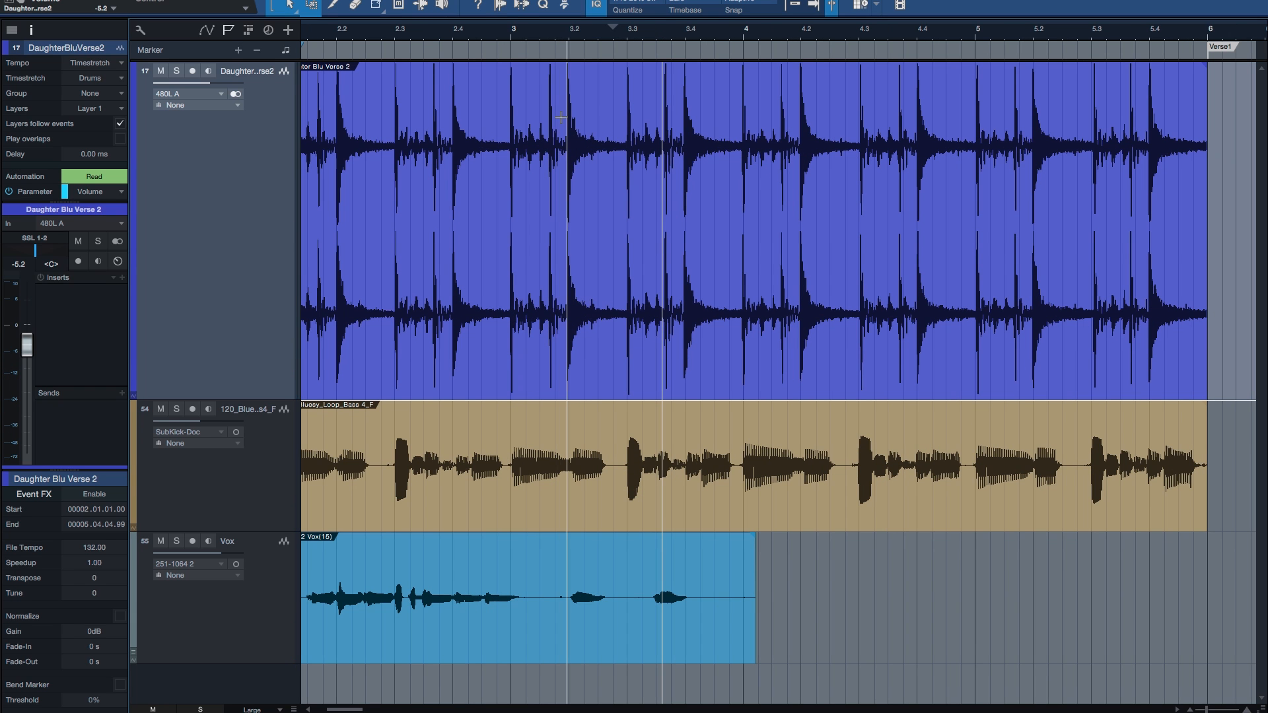
{"action": "key", "text": "shift+Tab"}
{"action": "key", "text": "shift+Tab"}
{"action": "key", "text": "shift+Tab"}
{"action": "key", "text": "shift+Tab"}
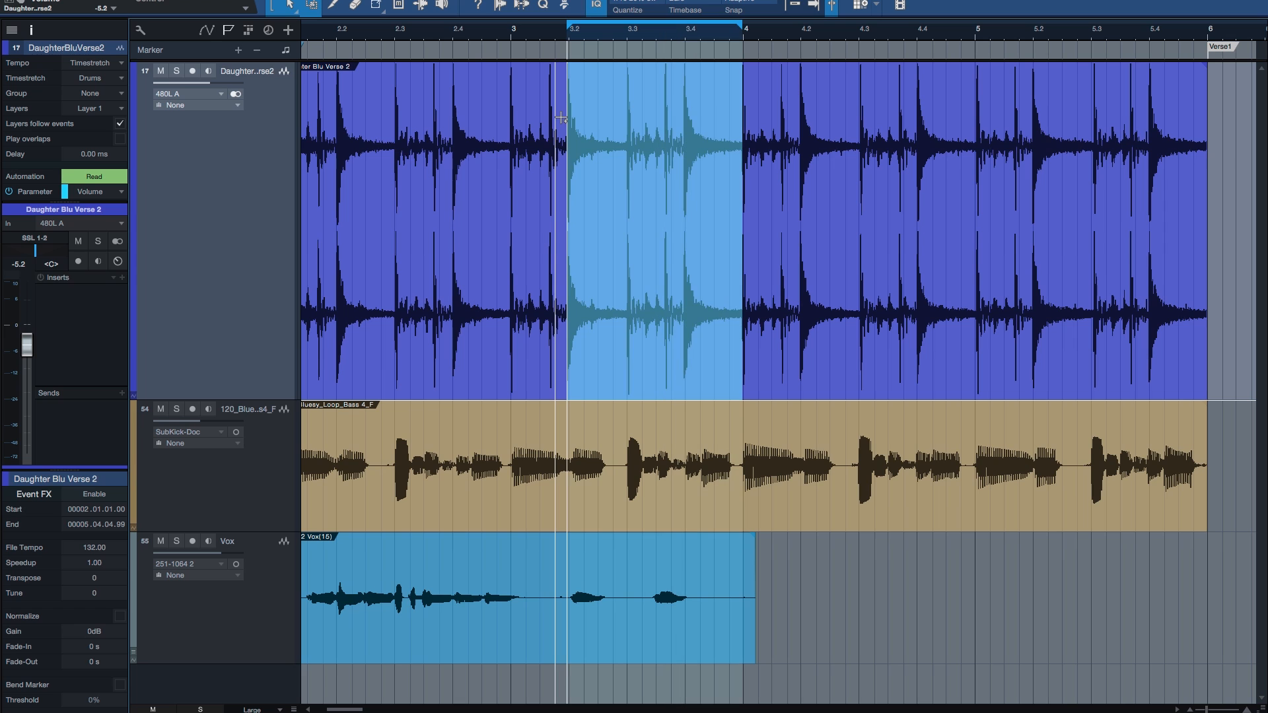
Step: Play the looped drum range and stop playback
{"action": "key", "text": "space"}
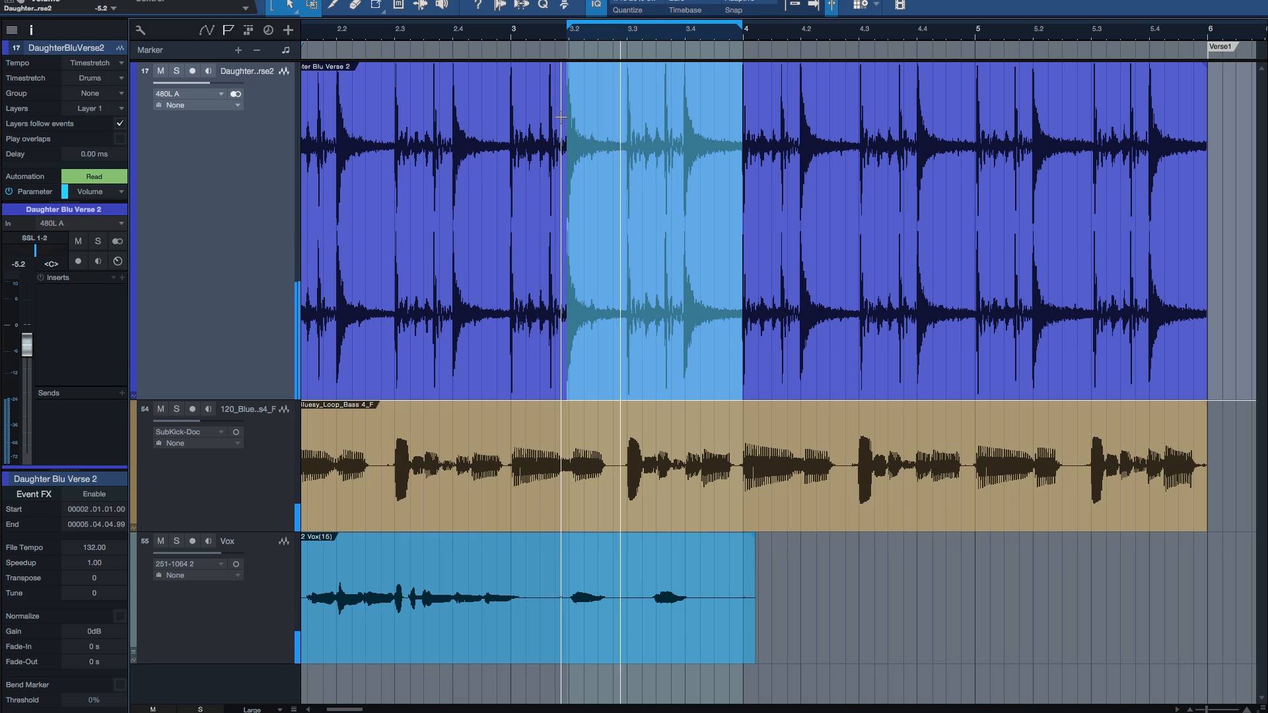
{"action": "key", "text": "space"}
{"action": "key", "text": "w"}
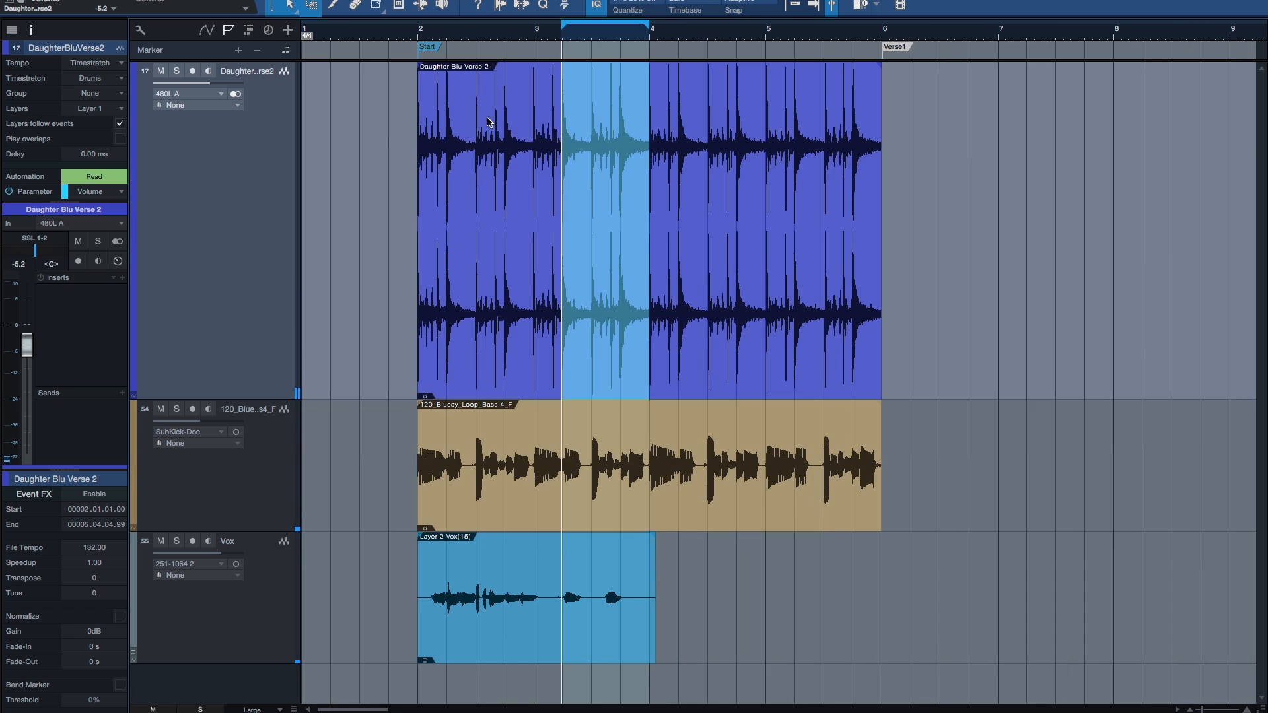
Step: Clear the range selection, select the whole drum event and apply Loop Selection Snapped to it
{"action": "left_click", "coordinate": [381, 135]}
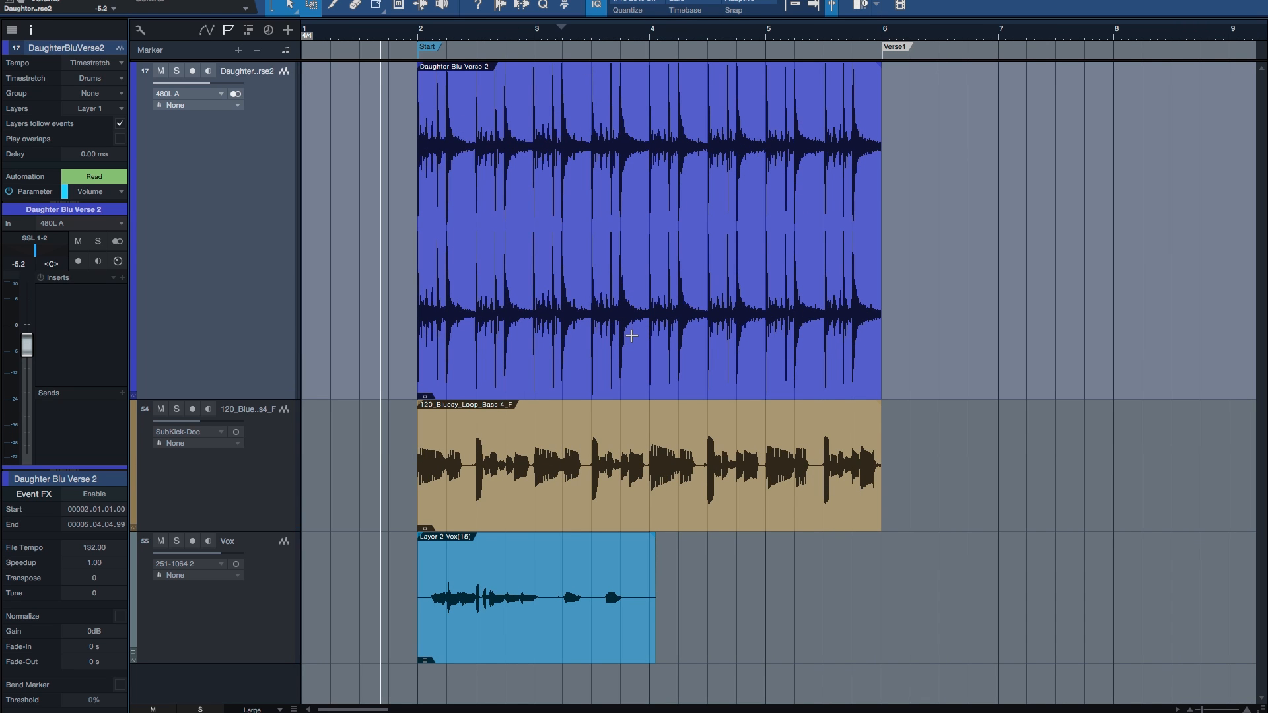
{"action": "left_click", "coordinate": [632, 336]}
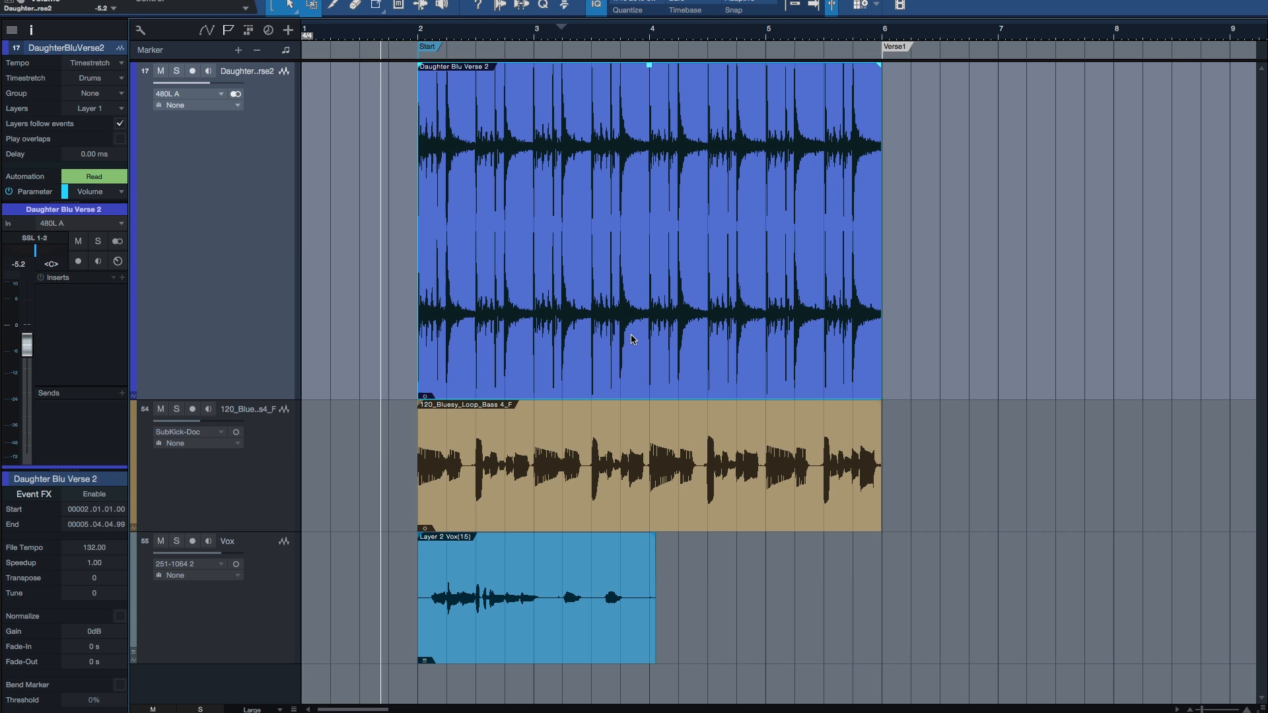
{"action": "key", "text": "p"}
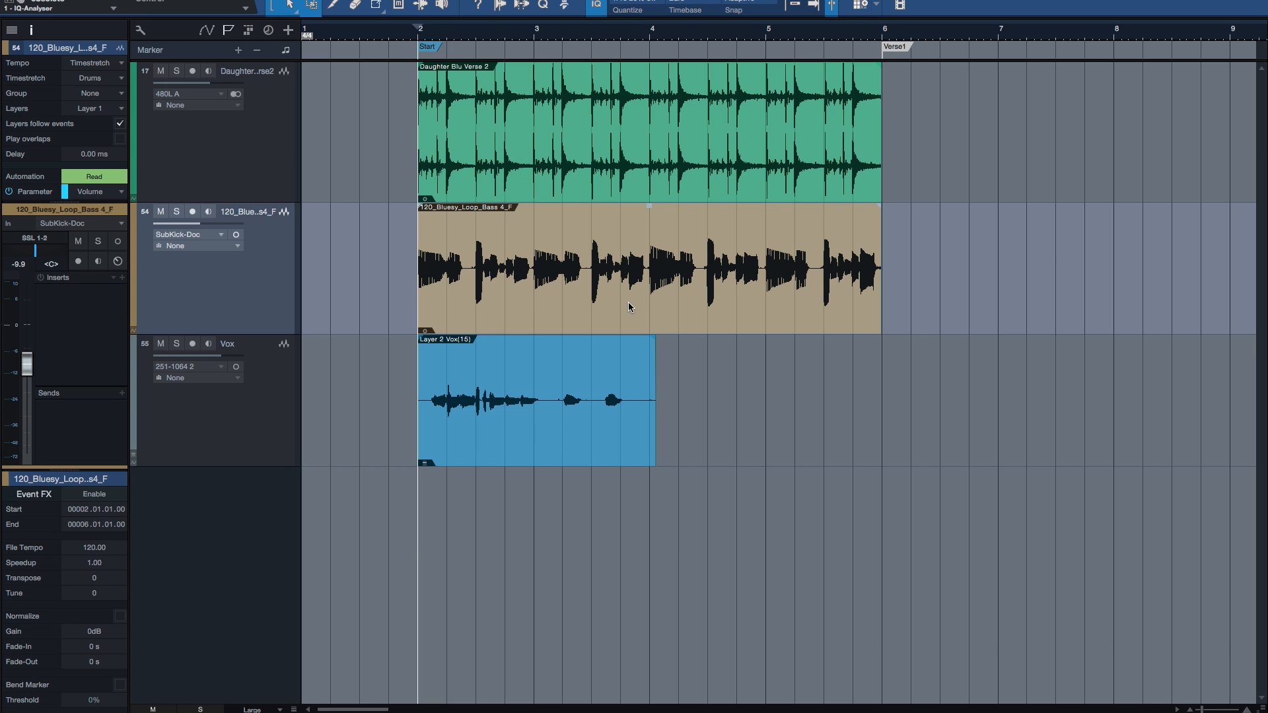
Step: Open the bass loop in the audio editor, play it briefly from beat 2.4 and move the cursor to beat 4.2
{"action": "double_click", "coordinate": [581, 299]}
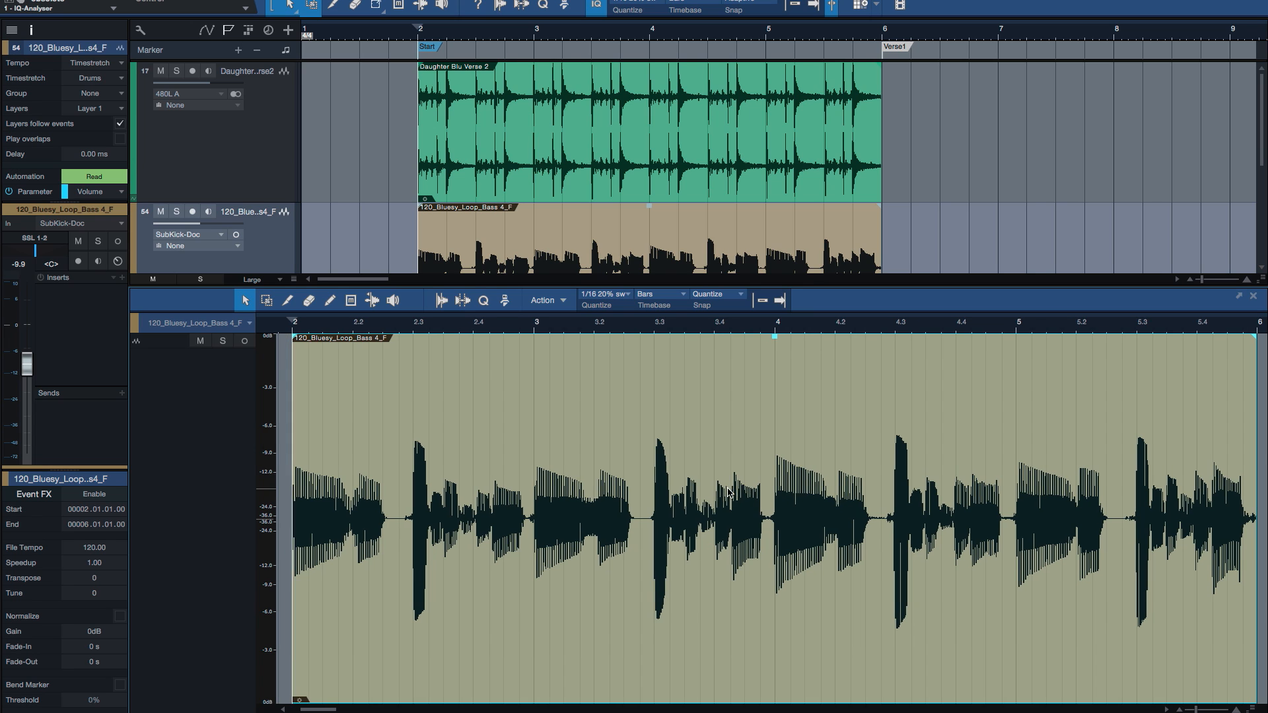
{"action": "left_click", "coordinate": [346, 476]}
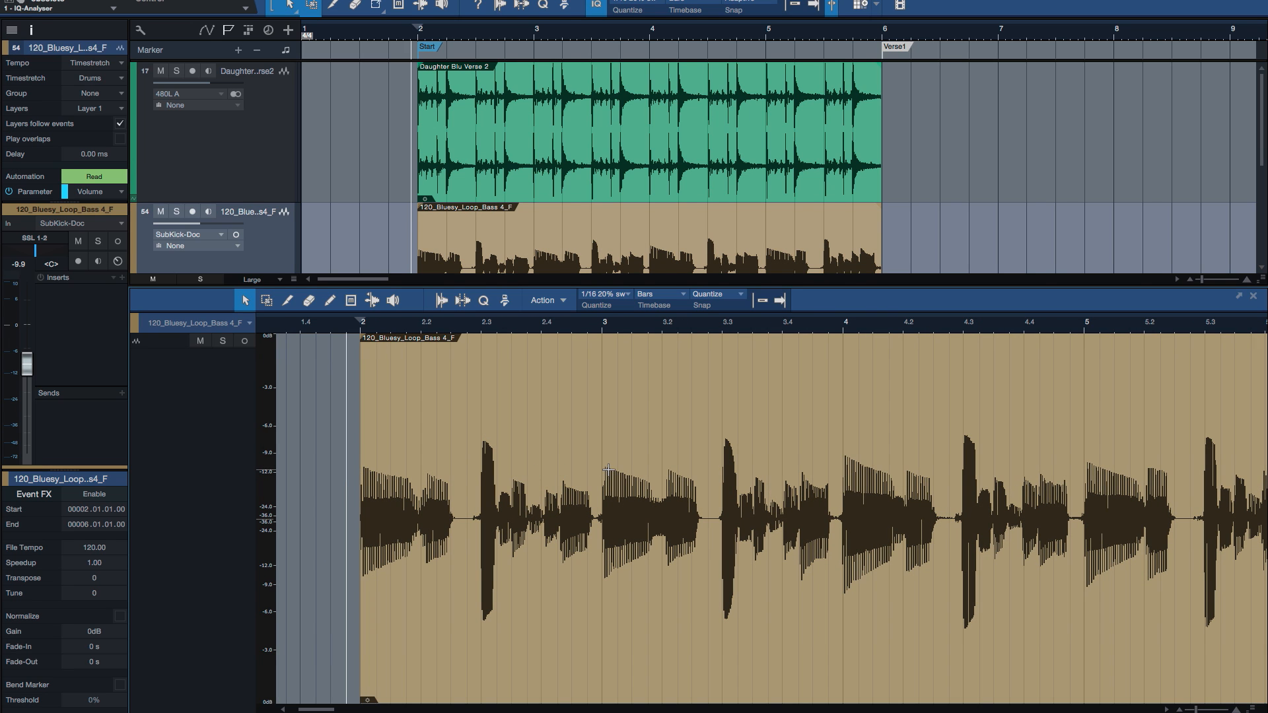
{"action": "left_click", "coordinate": [548, 395]}
{"action": "key", "text": "space"}
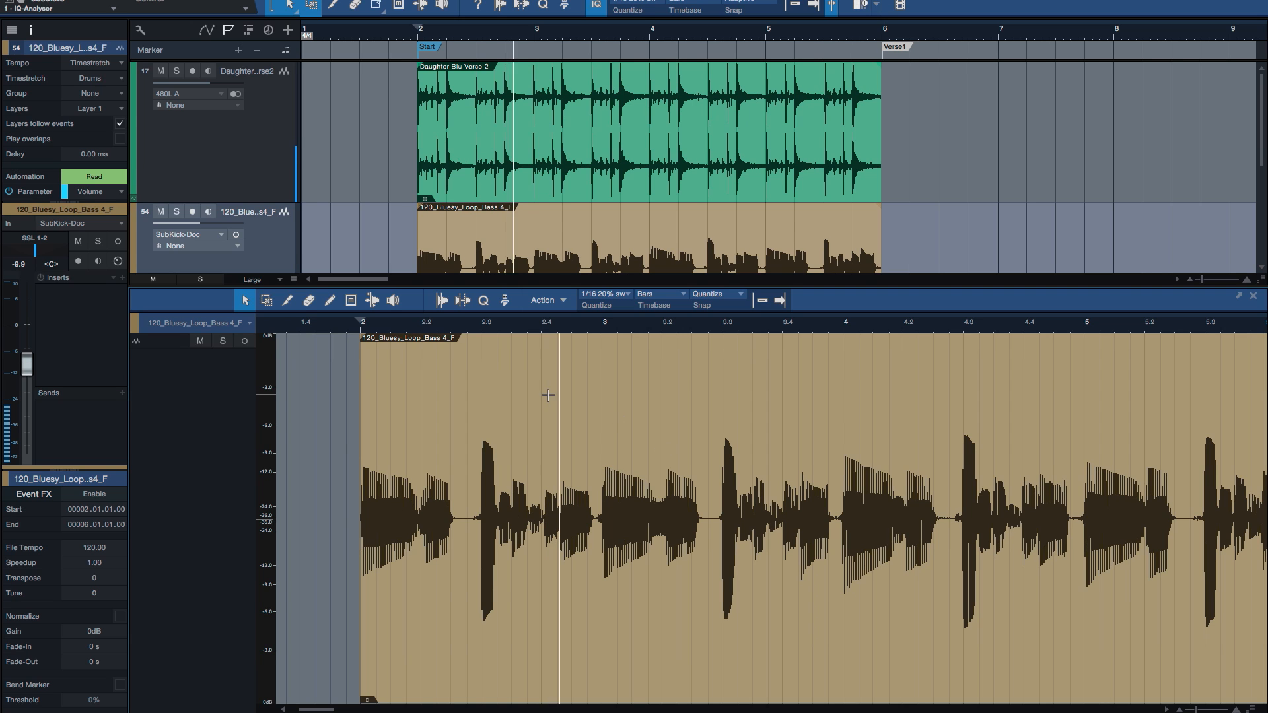
{"action": "key", "text": "space"}
{"action": "left_click", "coordinate": [907, 375]}
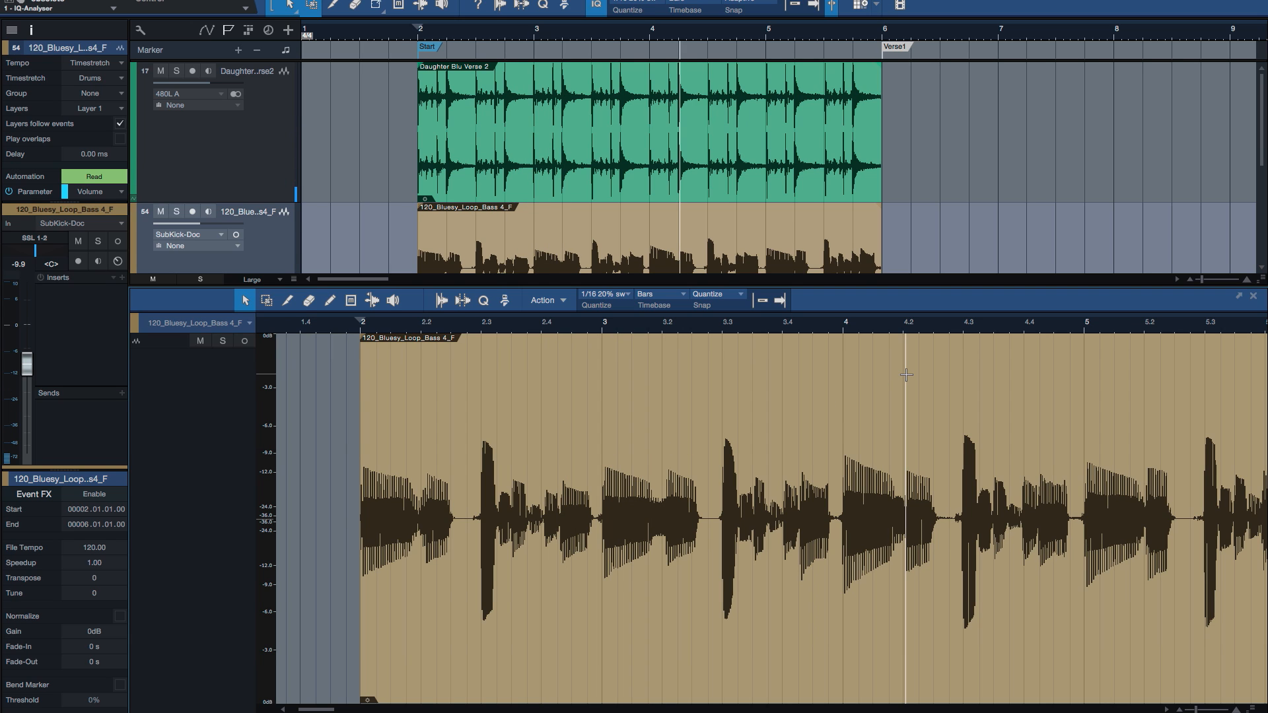
Step: Place the cursor at beat 3.2 and just before bar 2 of the bass loop, playing briefly around these positions
{"action": "key", "text": "space"}
{"action": "key", "text": "space"}
{"action": "left_click", "coordinate": [660, 390]}
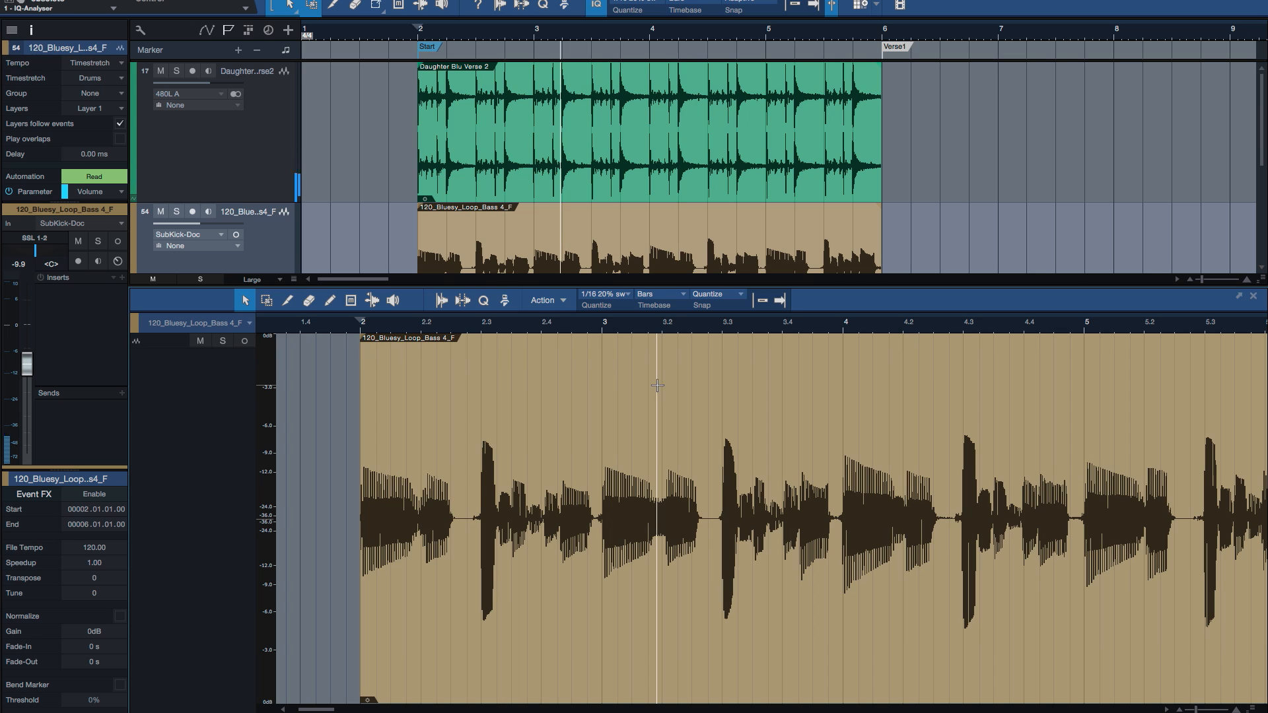
{"action": "left_click", "coordinate": [350, 409]}
{"action": "key", "text": "space"}
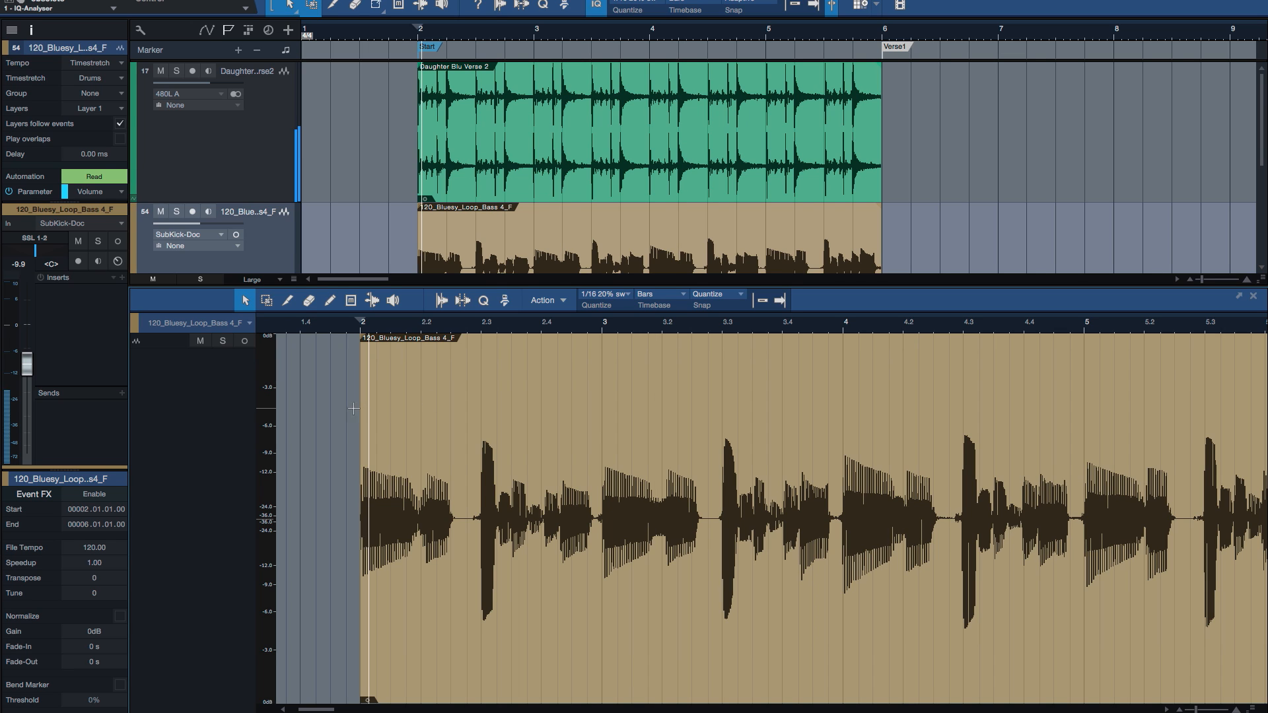
{"action": "key", "text": "space"}
Step: Split out the bass range from just before bar 3 to just before beat 3.3, and play briefly from beat 3.2
{"action": "left_click_drag", "start_coordinate": [600, 469], "coordinate": [721, 464]}
{"action": "double_click", "coordinate": [682, 430]}
{"action": "mouse_move", "coordinate": [776, 569]}
{"action": "left_mouse_down"}
{"action": "mouse_move", "coordinate": [794, 578]}
{"action": "mouse_move", "coordinate": [778, 581]}
{"action": "left_mouse_up"}
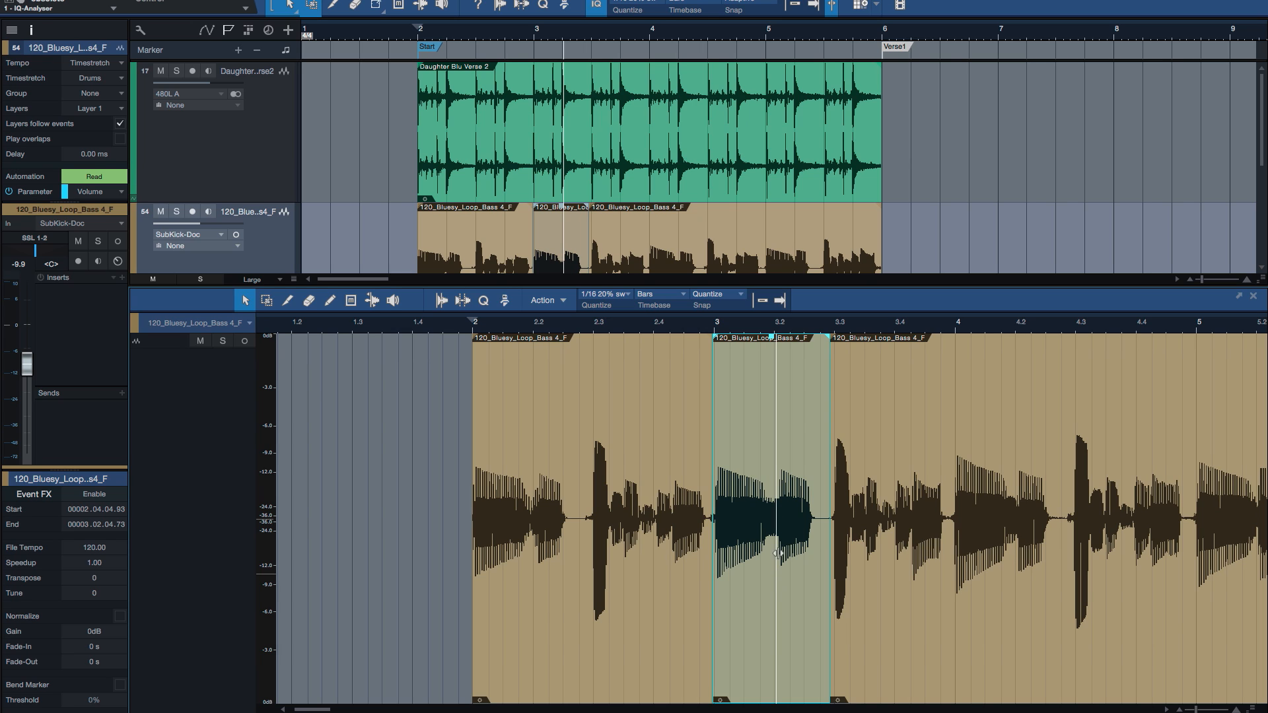
{"action": "key", "text": "space"}
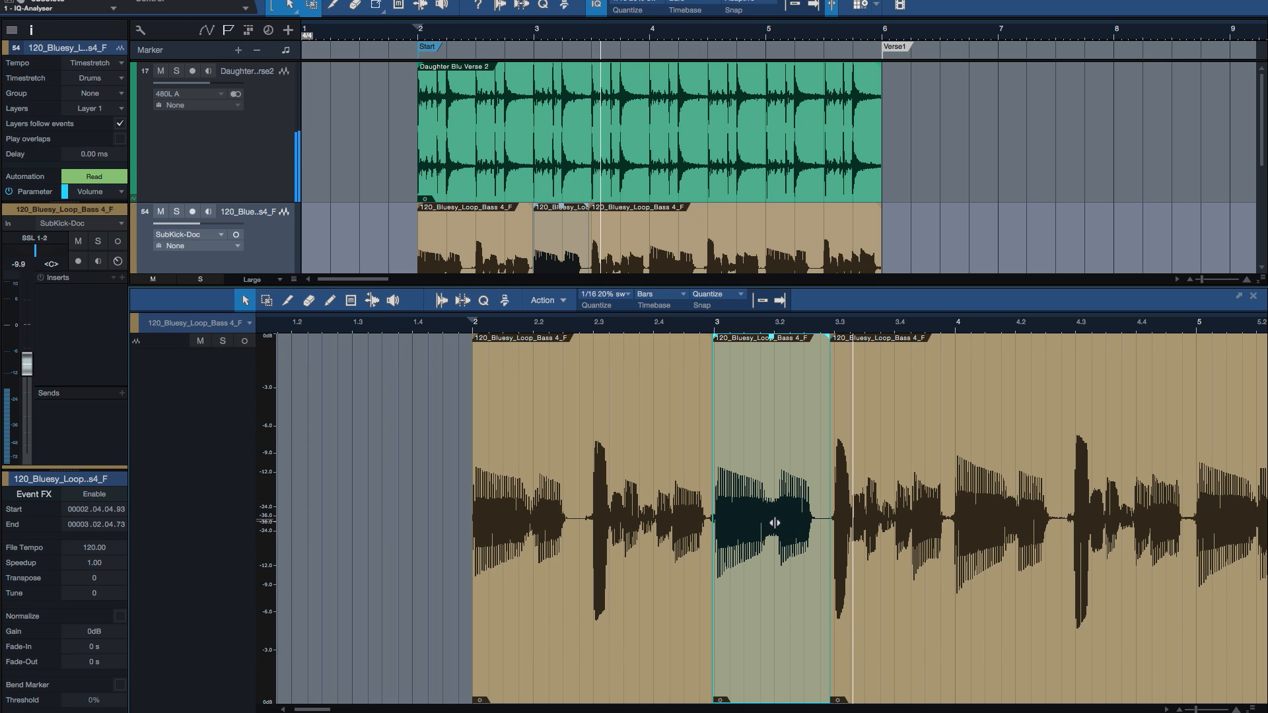
{"action": "key", "text": "space"}
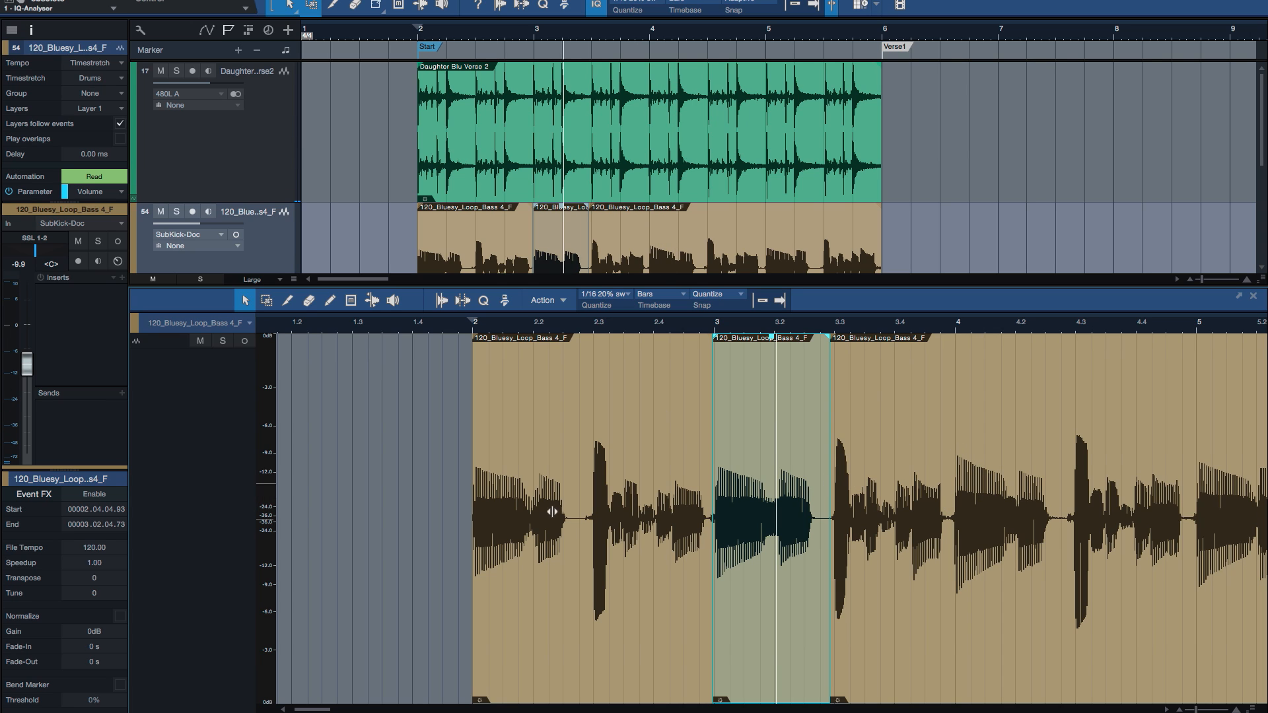
Step: Place the playback start just before bar 2, select the split-out bass event at bar 3 and play briefly
{"action": "left_click", "coordinate": [466, 529]}
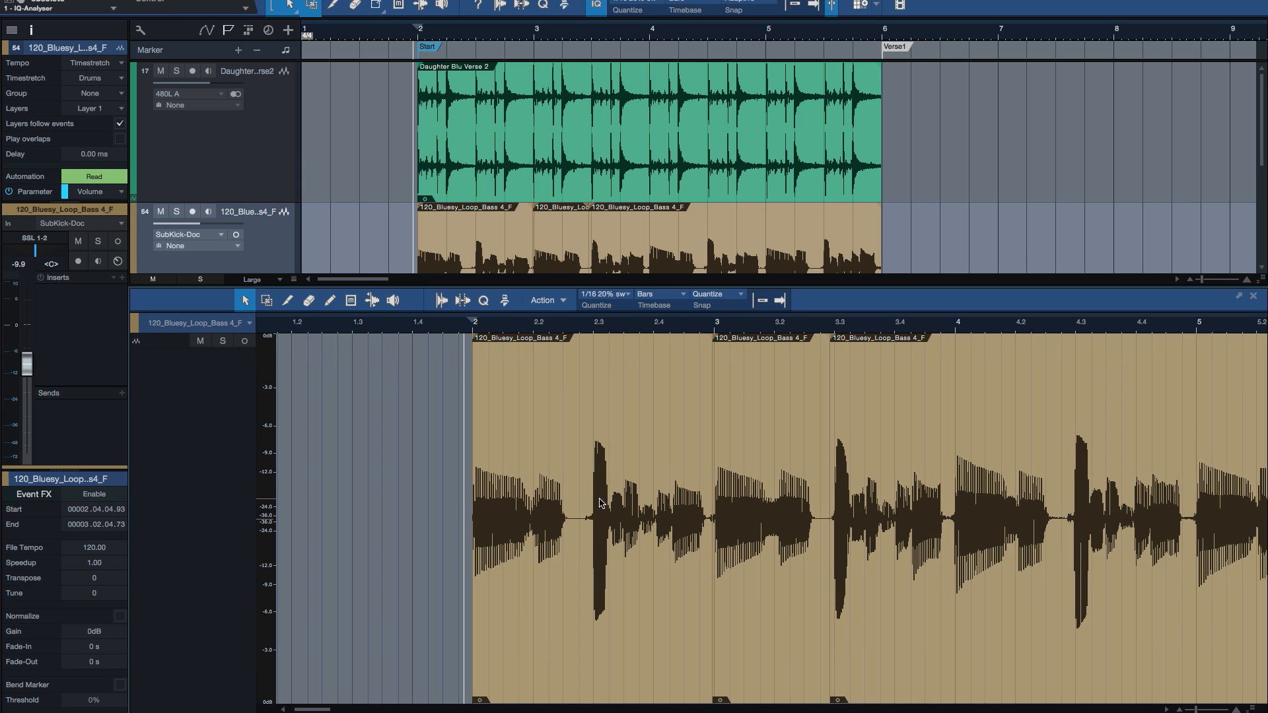
{"action": "left_click", "coordinate": [462, 329]}
{"action": "left_click", "coordinate": [765, 598]}
{"action": "left_click", "coordinate": [886, 598]}
{"action": "left_click", "coordinate": [763, 573]}
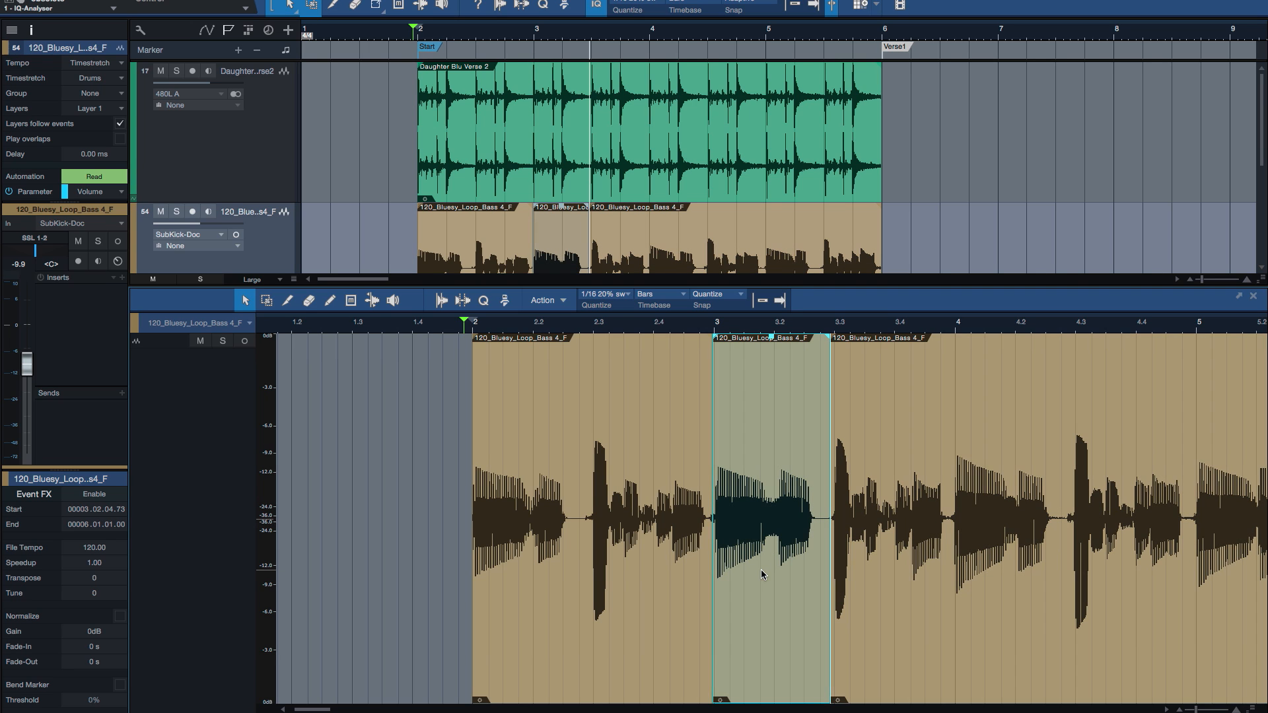
{"action": "scroll", "coordinate": [766, 573], "scroll_direction": "right", "scroll_amount": 1}
{"action": "key", "text": "space"}
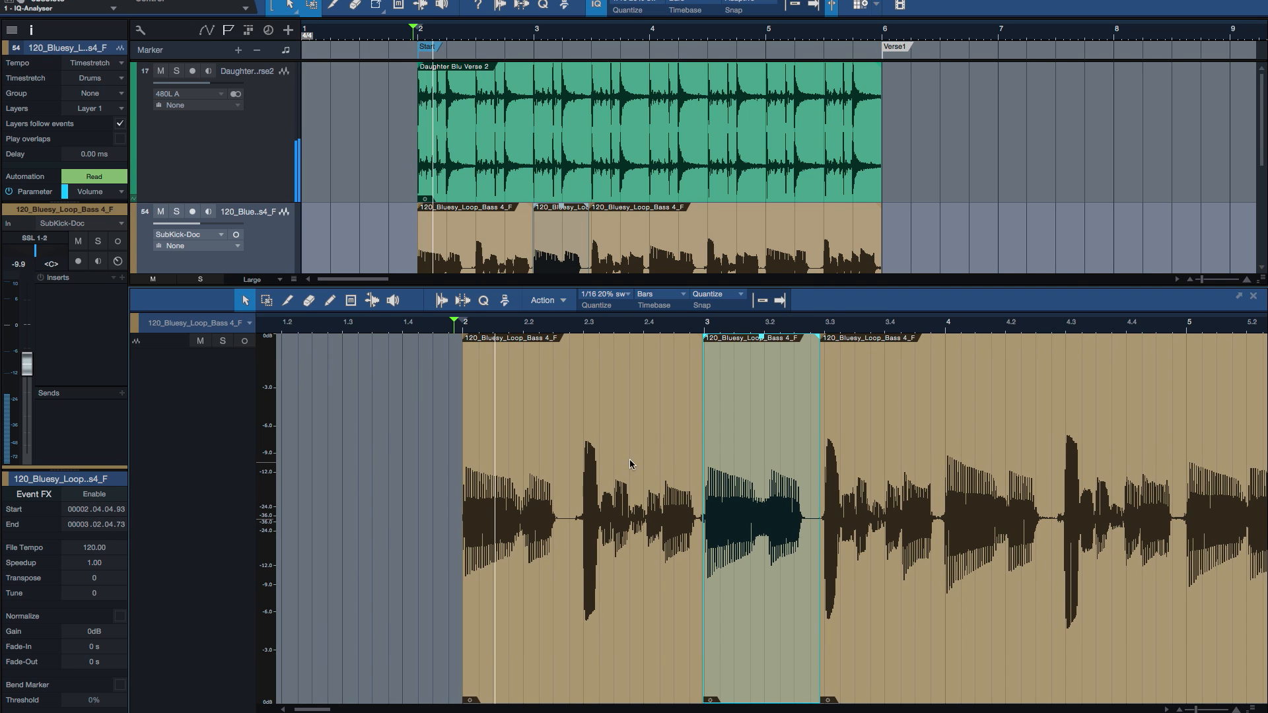
{"action": "key", "text": "space"}
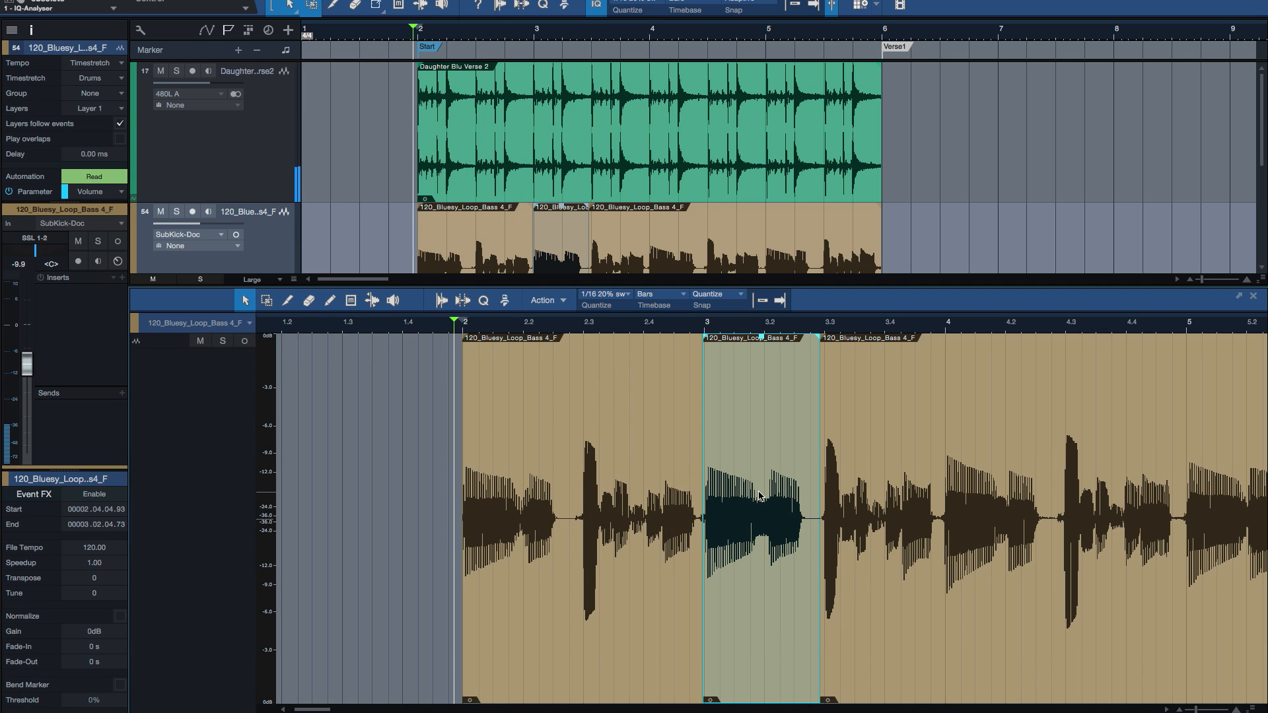
Step: Slip the audio inside the split bass event at bar 3 about two-thirds of a beat earlier and play the passage
{"action": "key", "text": "e"}
{"action": "scroll", "coordinate": [816, 503], "scroll_direction": "right", "scroll_amount": 3}
{"action": "left_click_drag", "start_coordinate": [987, 577], "coordinate": [904, 583]}
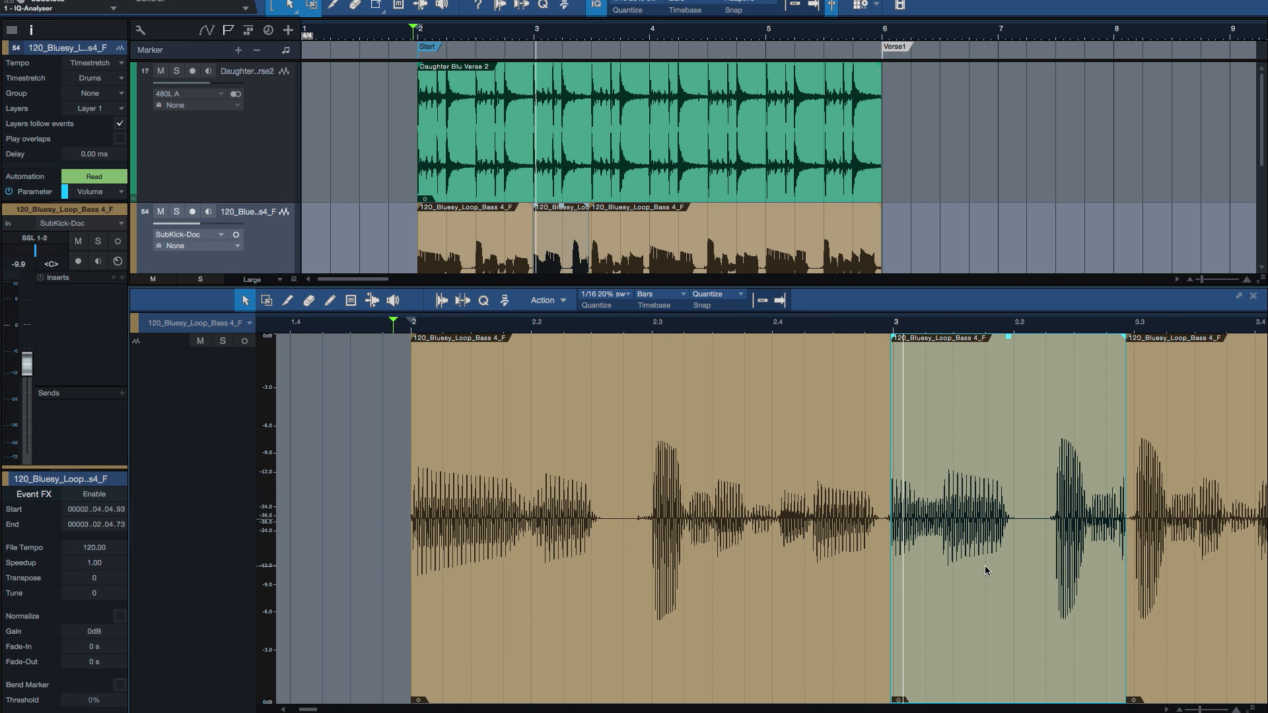
{"action": "key", "text": "space"}
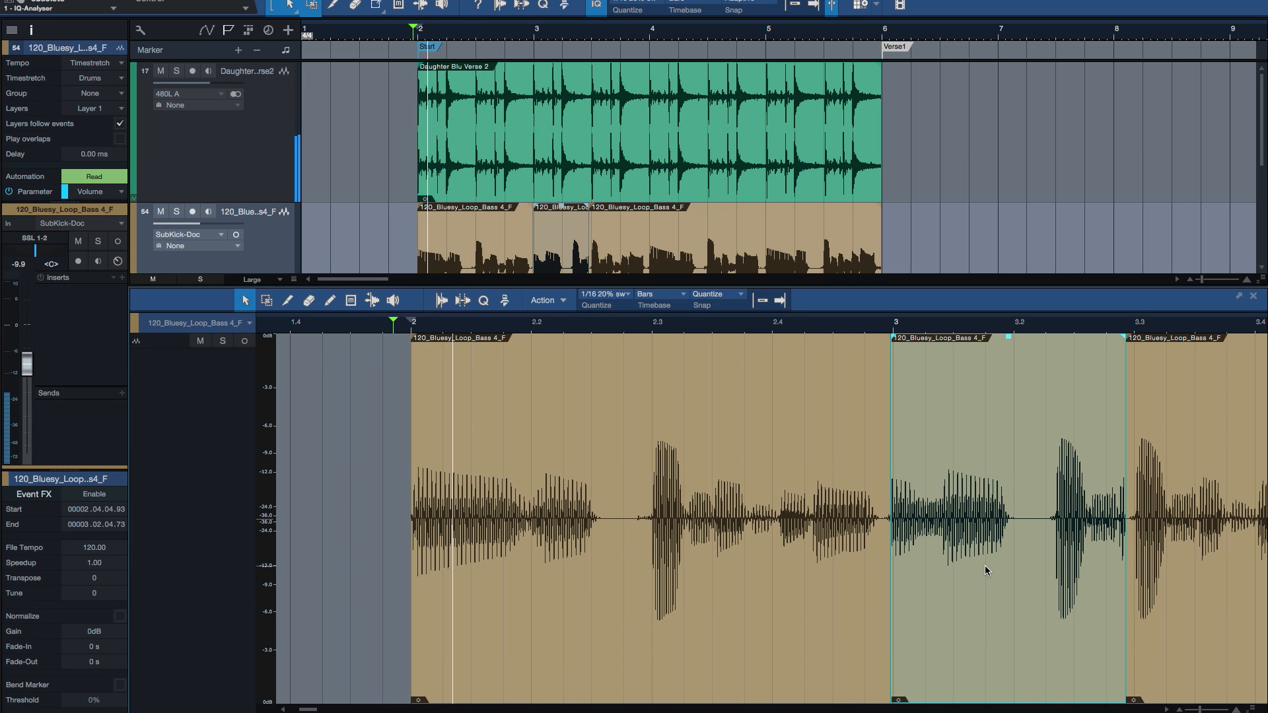
{"action": "key", "text": "space"}
{"action": "key", "text": "w"}
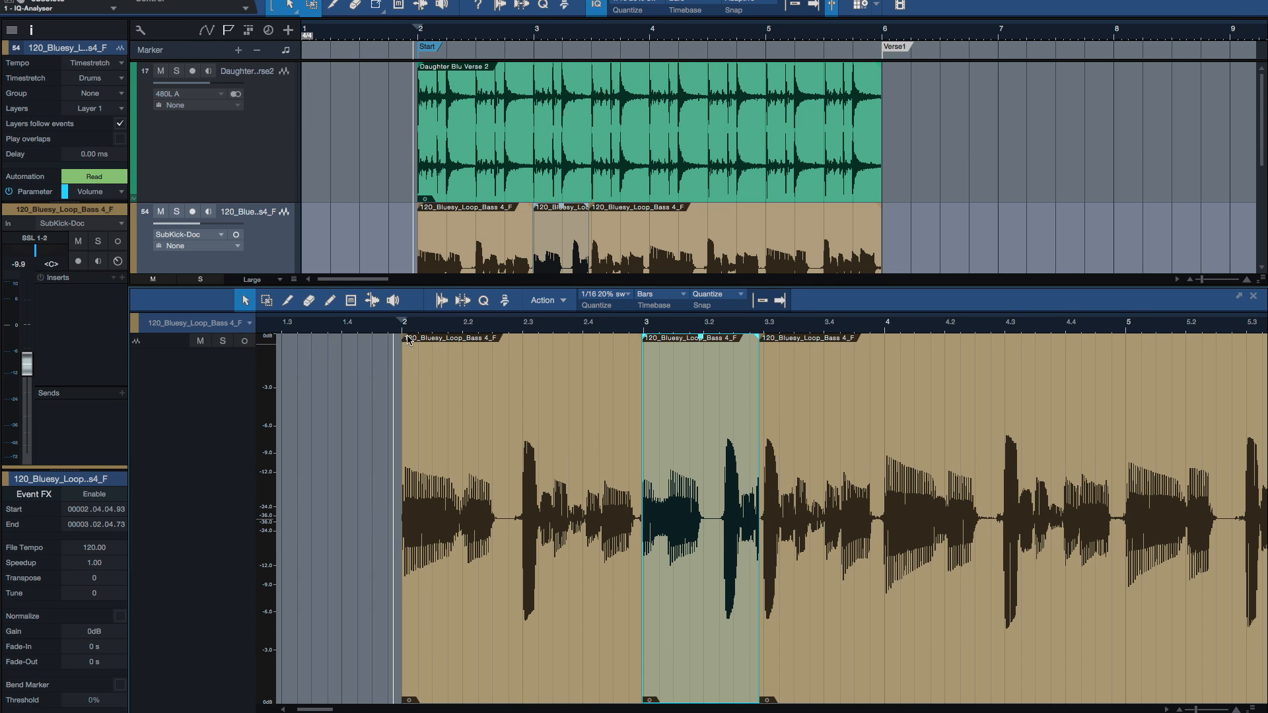
Step: Play the bass briefly from just before beat 2.4 and from just before bar 4
{"action": "left_click", "coordinate": [568, 428]}
{"action": "key", "text": "space"}
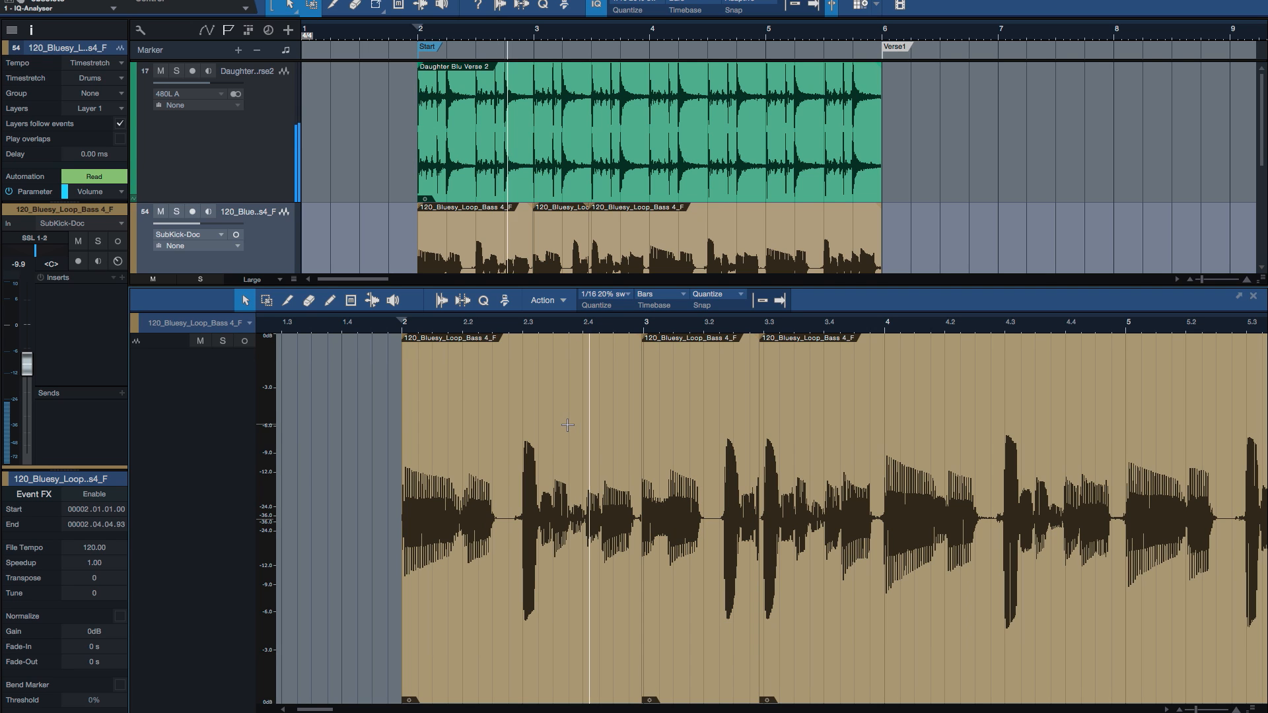
{"action": "key", "text": "space"}
{"action": "left_click", "coordinate": [879, 441]}
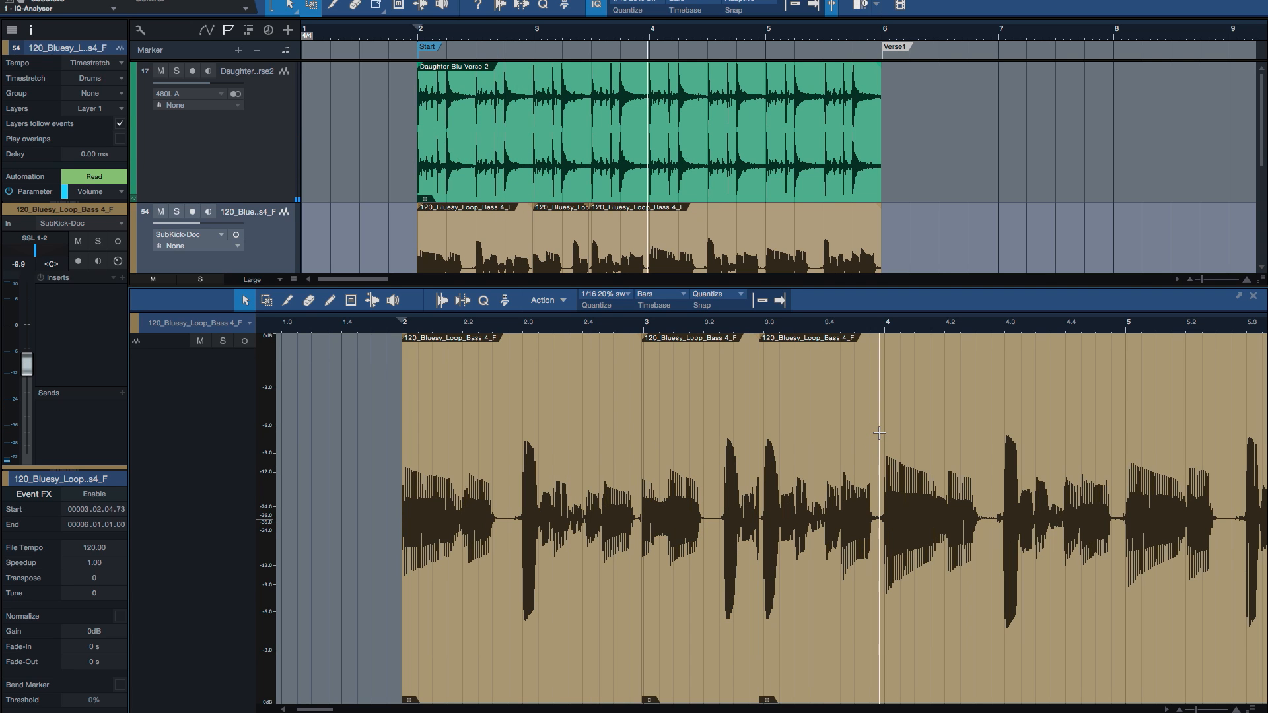
{"action": "key", "text": "space"}
{"action": "scroll", "coordinate": [988, 452], "scroll_direction": "right", "scroll_amount": 3}
{"action": "key", "text": "space"}
Step: Split out the bass range from just before bar 5 to just after beat 5.2, and play and stop the arrangement
{"action": "left_click_drag", "start_coordinate": [907, 391], "coordinate": [1010, 415]}
{"action": "scroll", "coordinate": [952, 423], "scroll_direction": "right", "scroll_amount": 3}
{"action": "key", "text": "space"}
{"action": "key", "text": "space"}
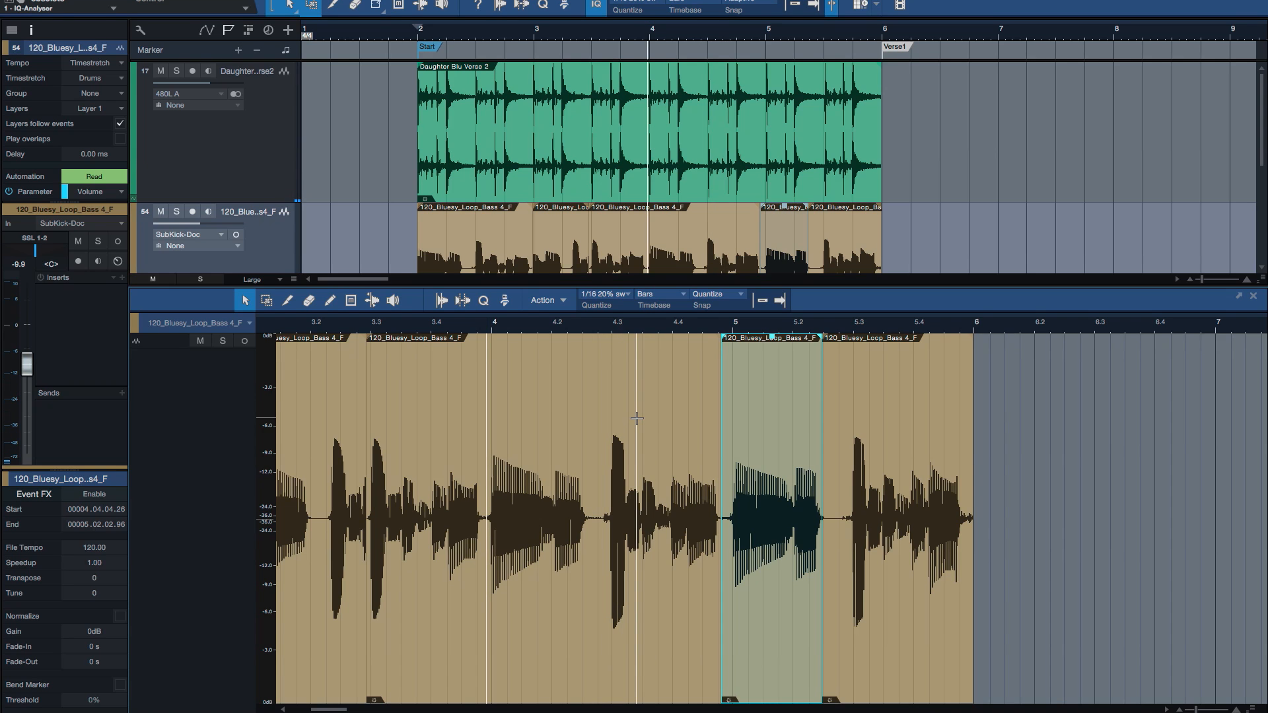
Step: Close the audio editor, select the drum event and show the volume automation on its track
{"action": "key", "text": "F2"}
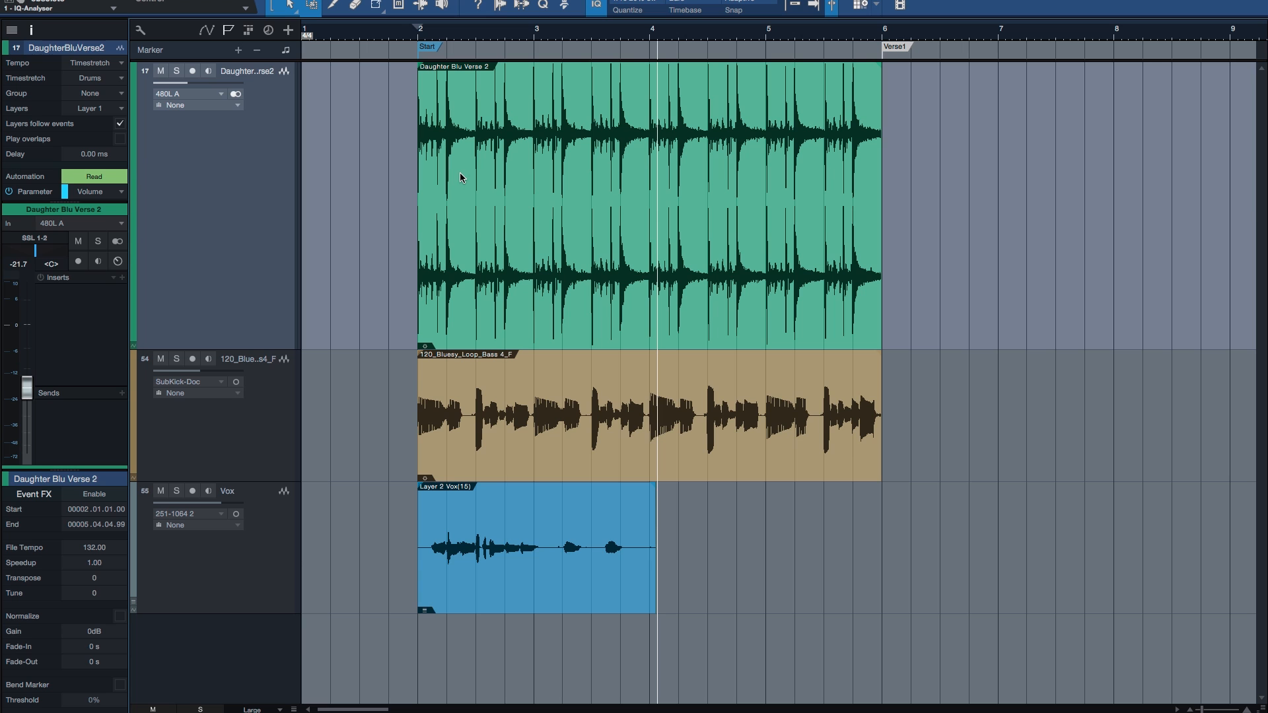
{"action": "left_click", "coordinate": [607, 271]}
{"action": "key", "text": "l"}
{"action": "key", "text": "e"}
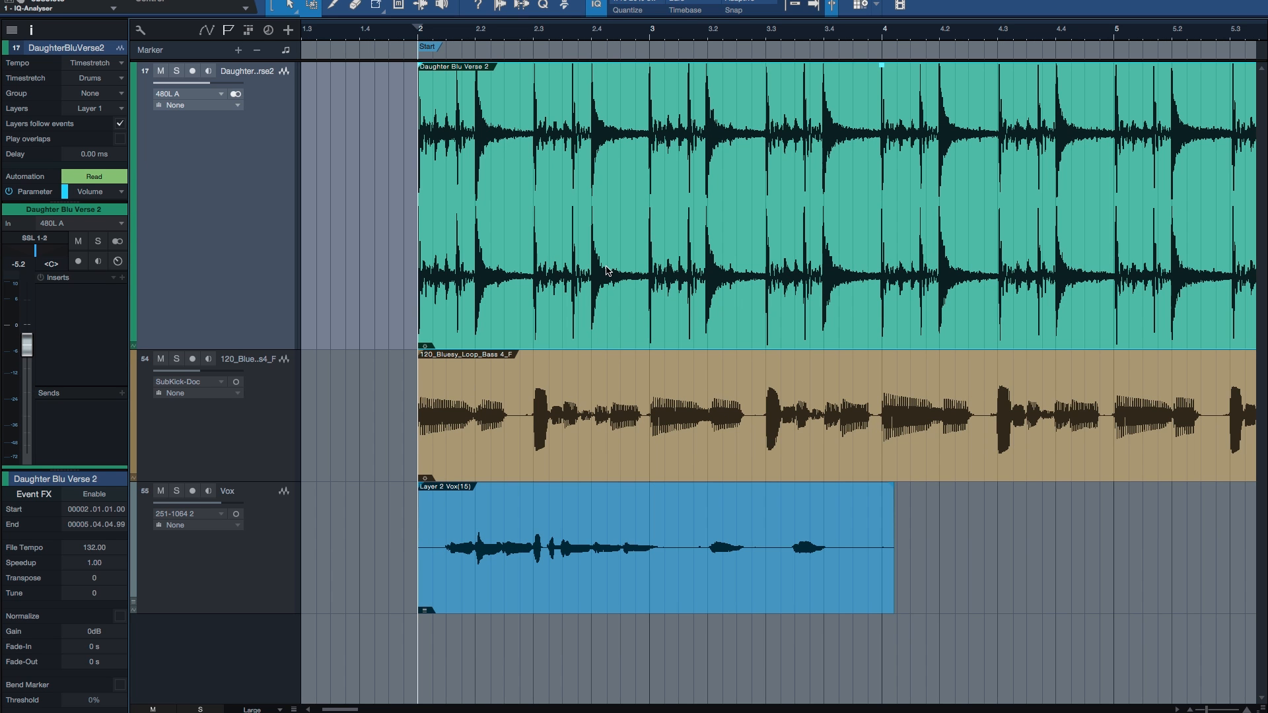
{"action": "key", "text": "a"}
{"action": "scroll", "coordinate": [733, 241], "scroll_direction": "right", "scroll_amount": 2}
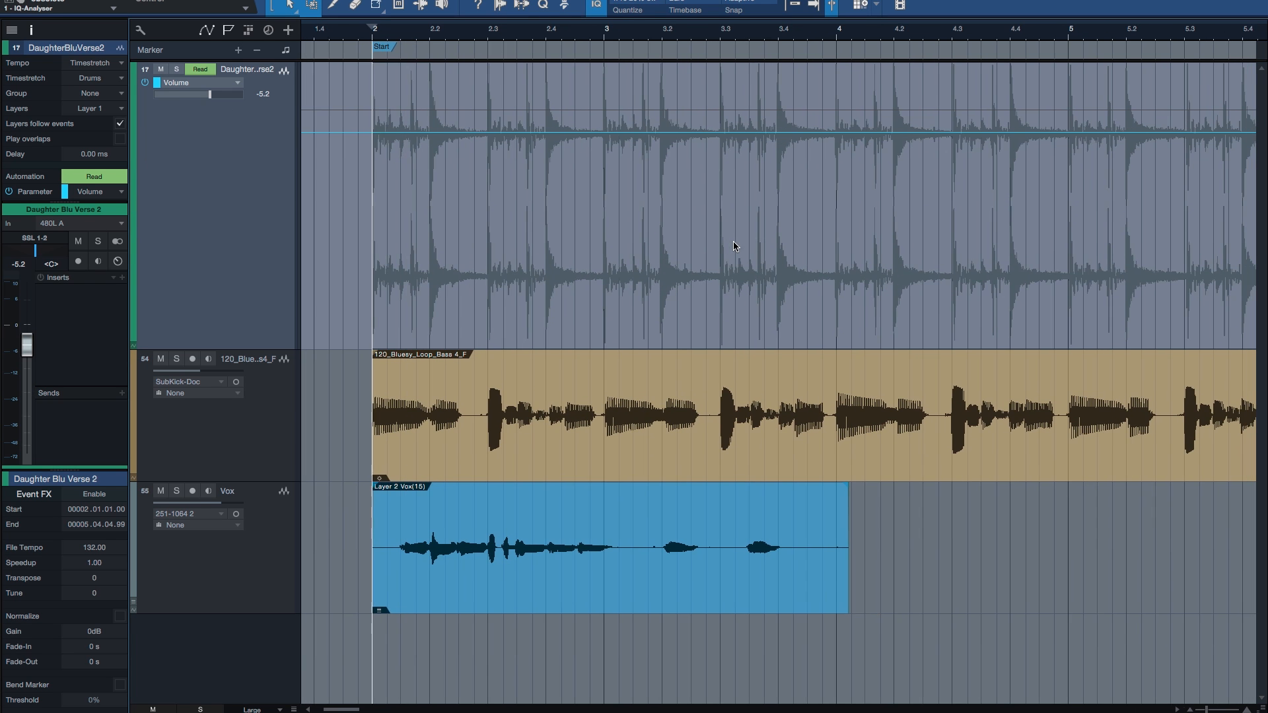
Step: Try shaping a volume dip from bar 3 to about beat 4.3 on the drum track with individual automation points, and undo it
{"action": "left_click", "coordinate": [593, 134]}
{"action": "left_click", "coordinate": [967, 134]}
{"action": "left_click_drag", "start_coordinate": [749, 135], "coordinate": [778, 303]}
{"action": "left_click_drag", "start_coordinate": [687, 222], "coordinate": [638, 264]}
{"action": "key", "text": "w"}
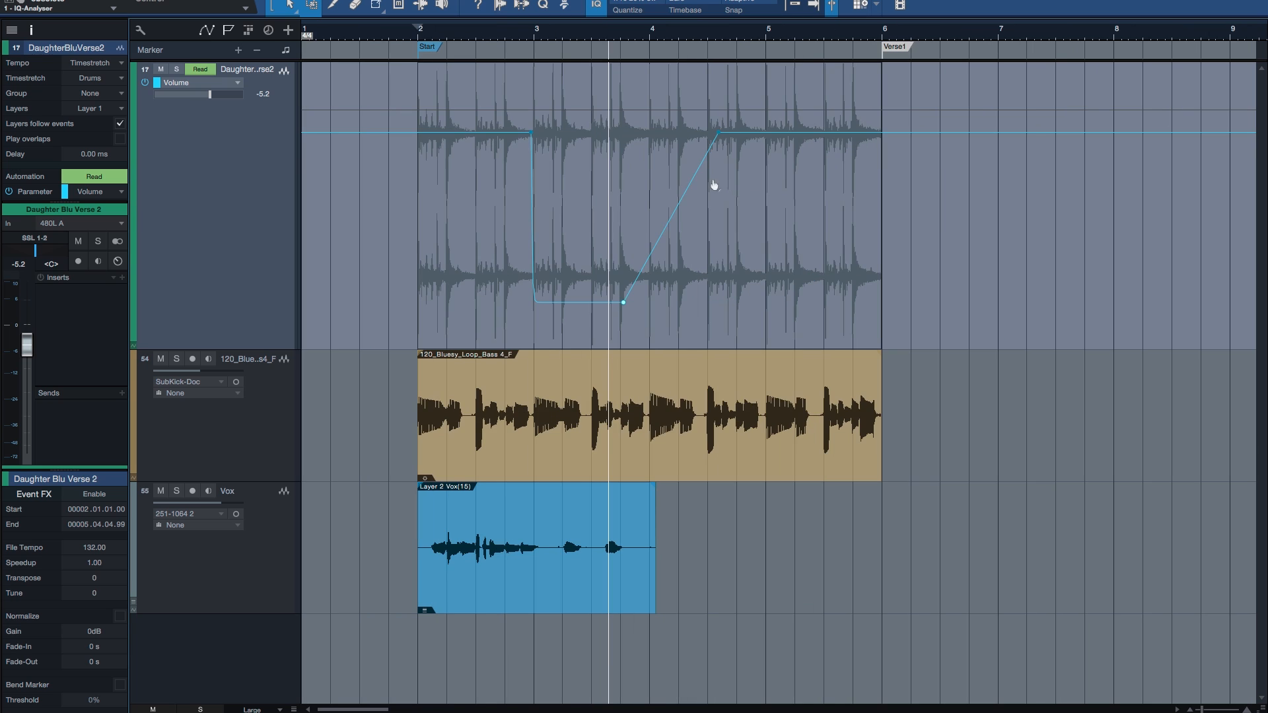
{"action": "key", "text": "ctrl+z"}
{"action": "key", "text": "ctrl+z"}
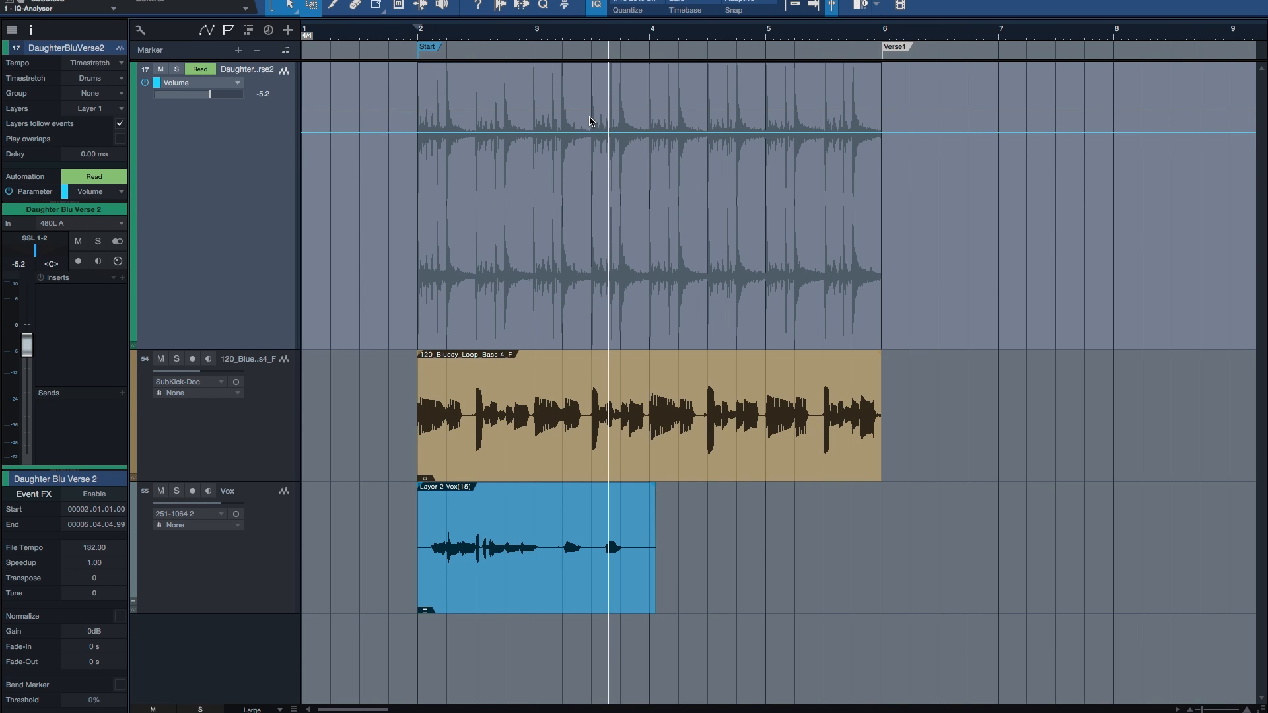
Step: Lower the drum volume automation to about -31.6 dB over a range from just after bar 3 to between beats 4.2 and 4.3
{"action": "key", "text": "e"}
{"action": "left_click", "coordinate": [516, 109]}
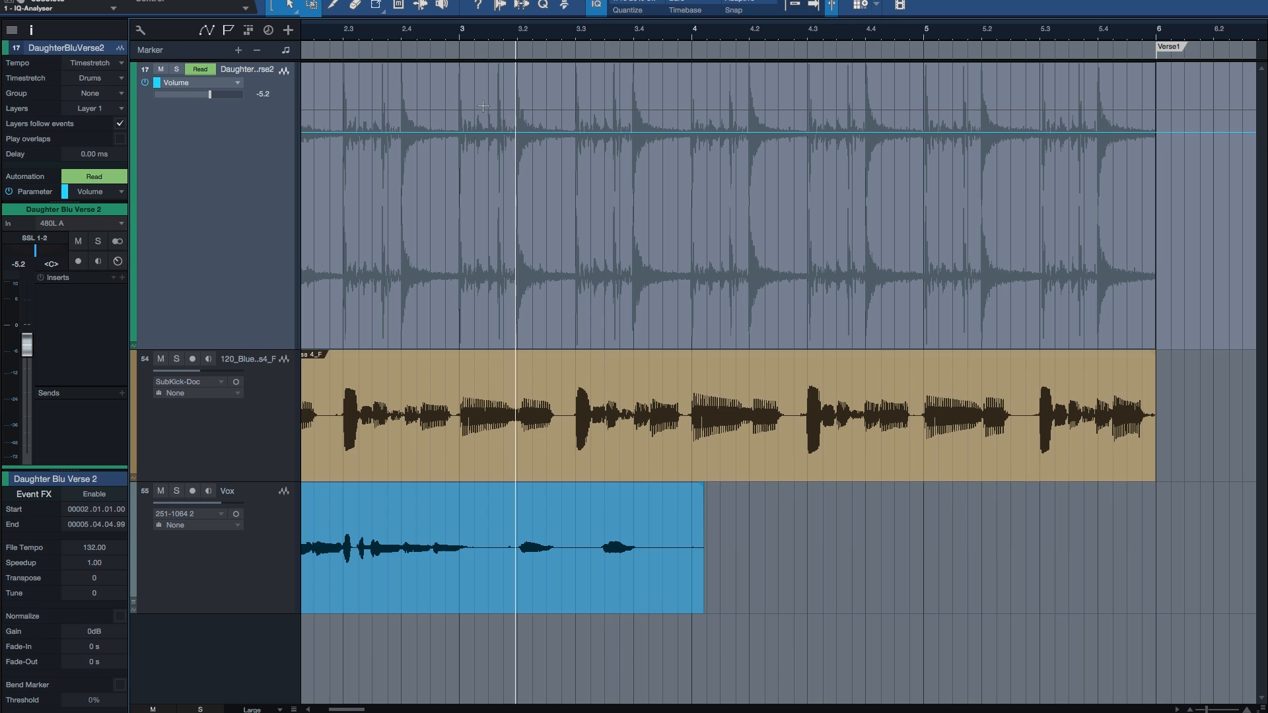
{"action": "left_click_drag", "start_coordinate": [469, 116], "coordinate": [781, 117]}
{"action": "left_click_drag", "start_coordinate": [608, 89], "coordinate": [614, 205]}
{"action": "left_click", "coordinate": [843, 184]}
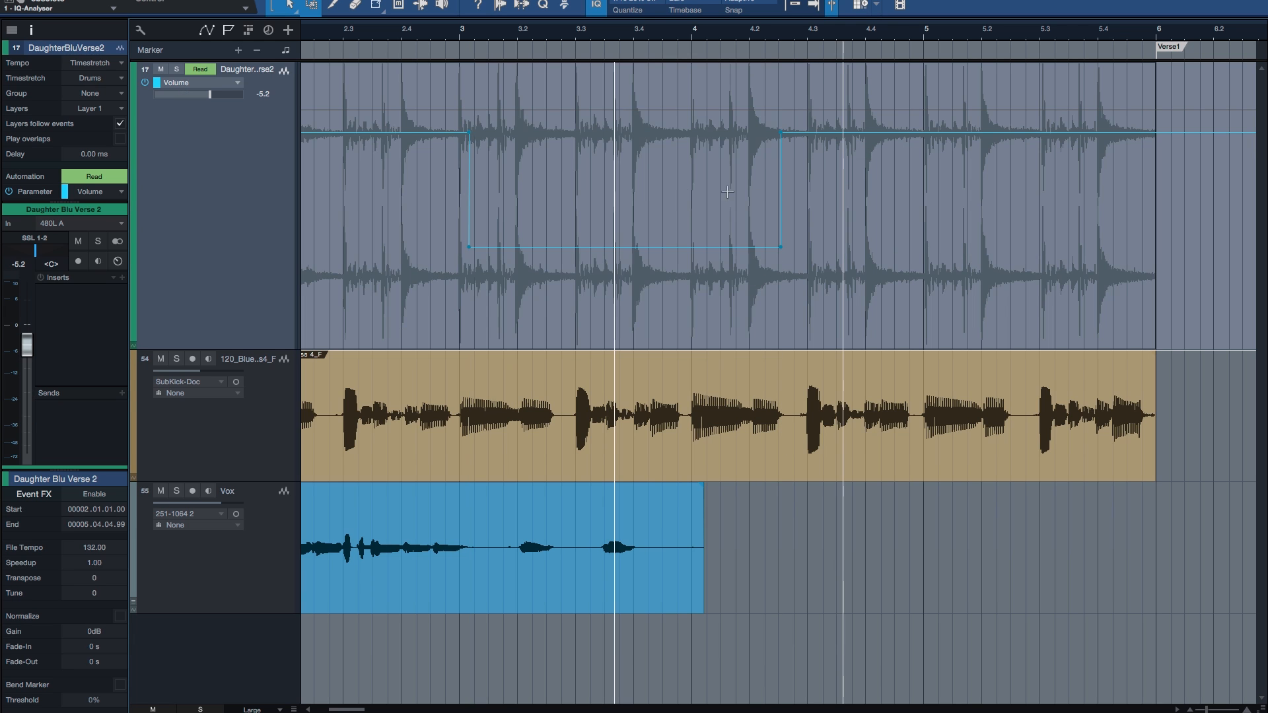
{"action": "key", "text": "w"}
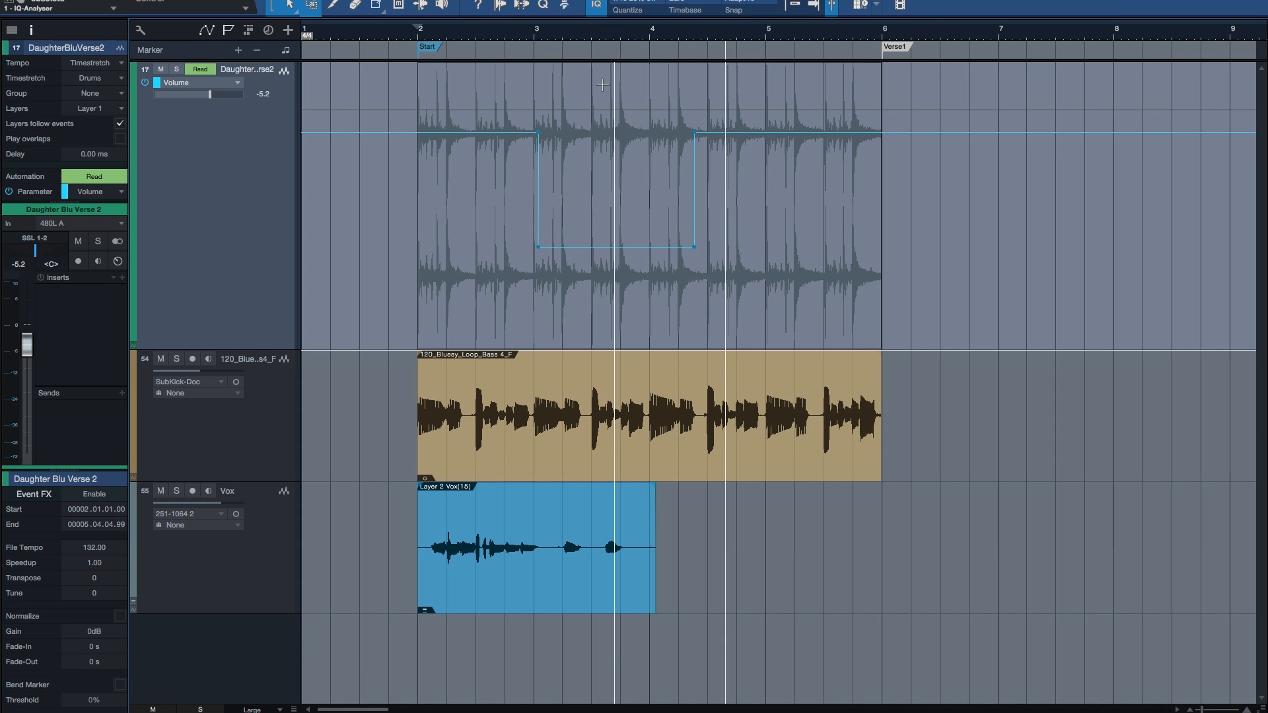
Step: Raise the floor of the drum volume automation dip slightly, keeping its start and end positions
{"action": "left_click", "coordinate": [612, 200]}
{"action": "left_click", "coordinate": [618, 297]}
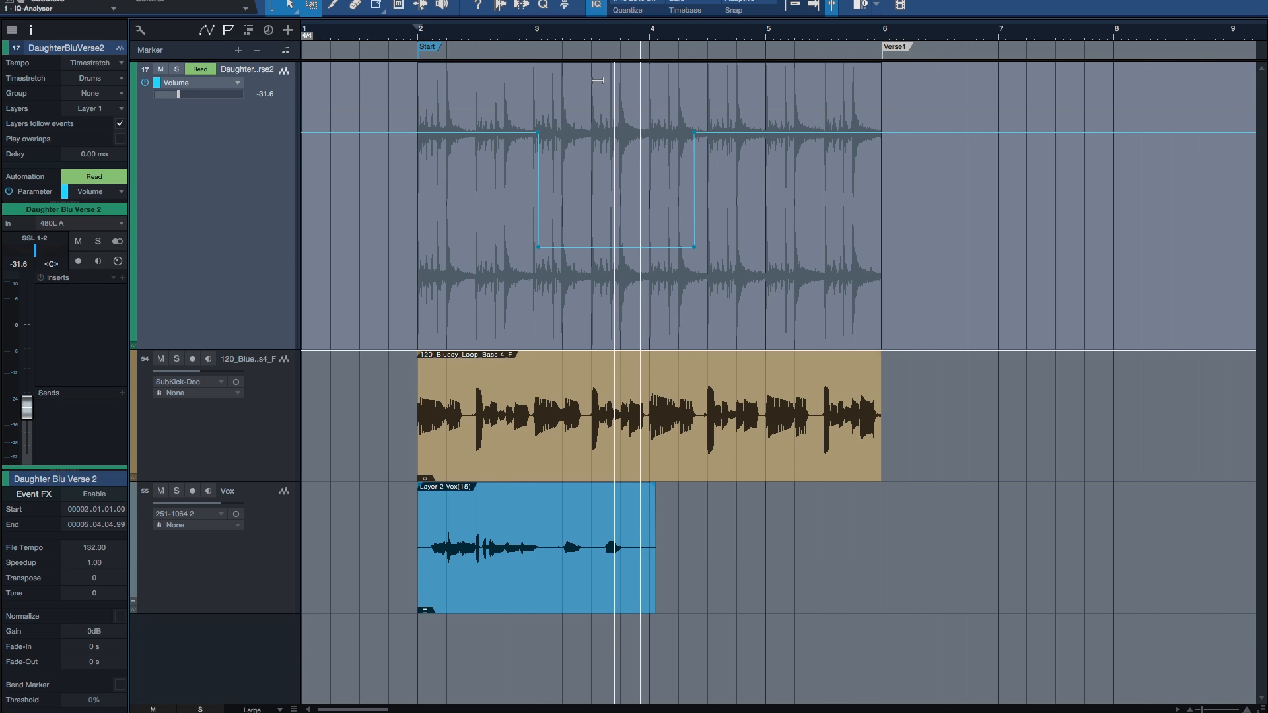
{"action": "mouse_move", "coordinate": [598, 81]}
{"action": "left_mouse_down"}
{"action": "mouse_move", "coordinate": [599, 137]}
{"action": "mouse_move", "coordinate": [599, 42]}
{"action": "mouse_move", "coordinate": [598, 68]}
{"action": "left_mouse_up"}
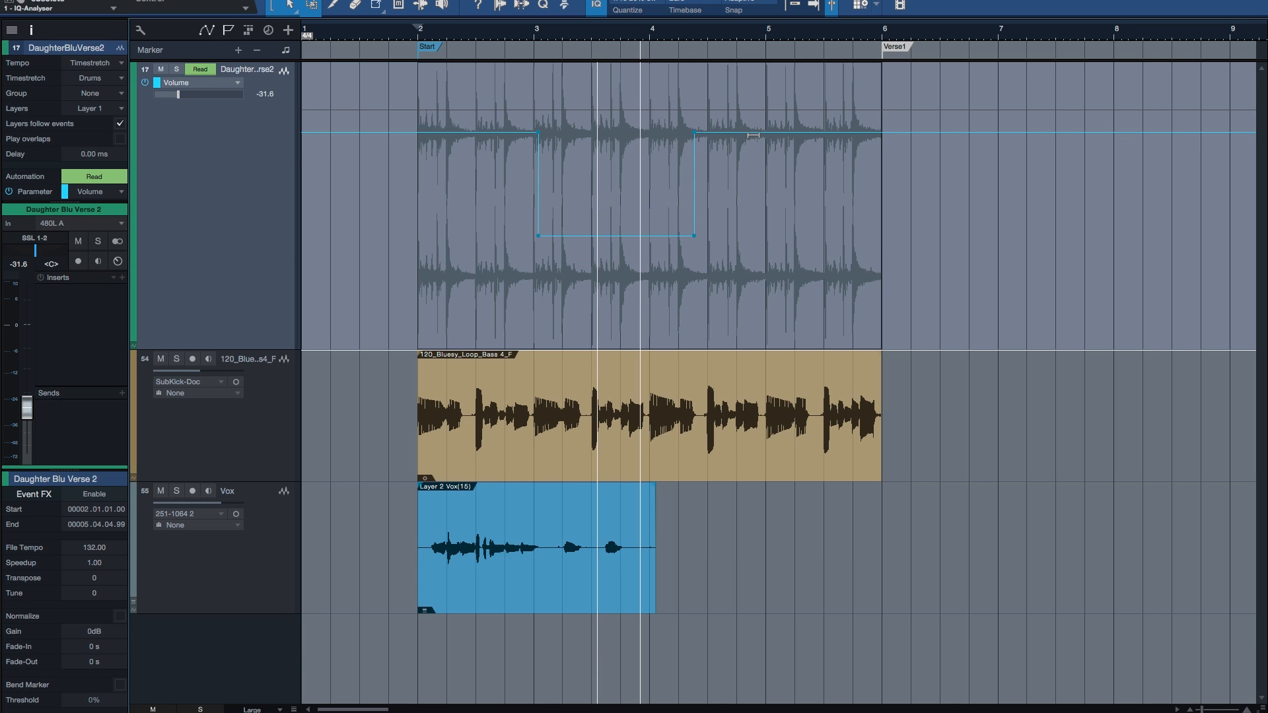
Step: Add lowered volume automation points just after beat 5.2 and just before beat 2.4, on either side of the dip
{"action": "left_click", "coordinate": [765, 134]}
{"action": "left_click_drag", "start_coordinate": [766, 137], "coordinate": [804, 178]}
{"action": "left_click", "coordinate": [446, 138]}
{"action": "left_click_drag", "start_coordinate": [447, 137], "coordinate": [498, 184]}
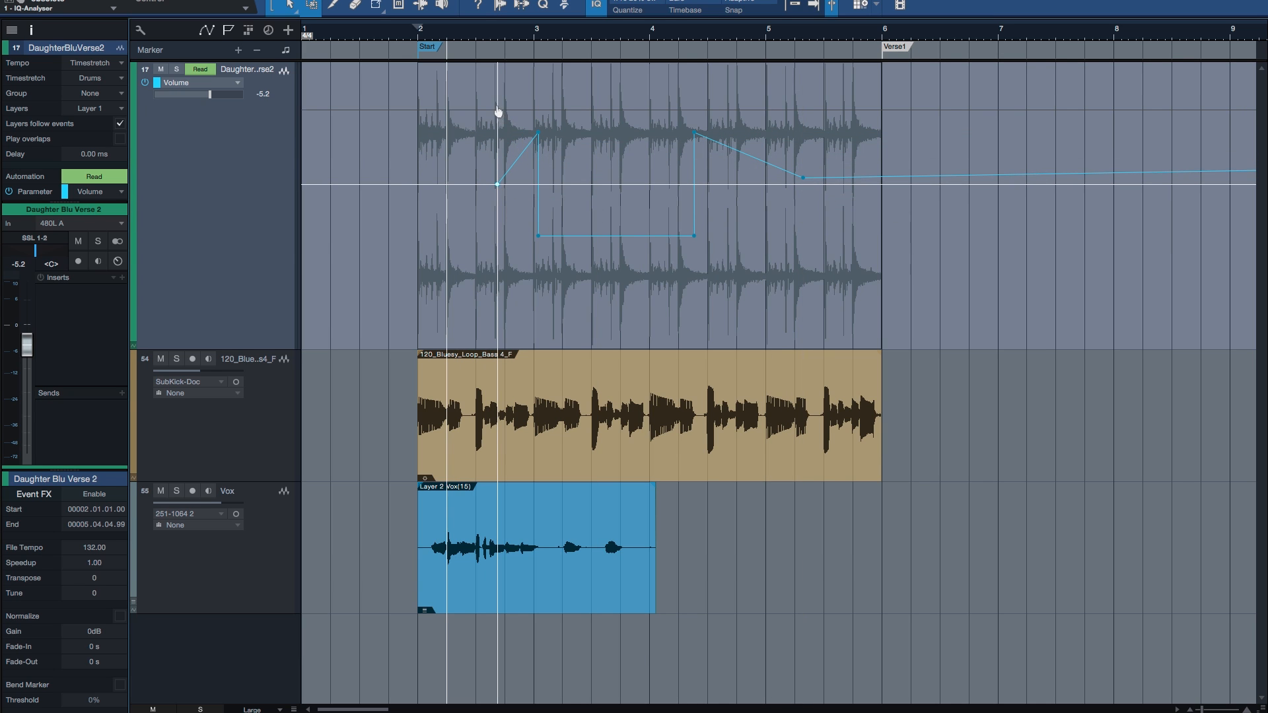
Step: Select the drum automation range from just after beat 2.3 to just after beat 5.2 and shift its volume down slightly
{"action": "left_click", "coordinate": [489, 99]}
{"action": "left_click_drag", "start_coordinate": [489, 99], "coordinate": [806, 110]}
{"action": "mouse_move", "coordinate": [612, 78]}
{"action": "left_mouse_down"}
{"action": "mouse_move", "coordinate": [614, 144]}
{"action": "mouse_move", "coordinate": [614, 66]}
{"action": "mouse_move", "coordinate": [615, 83]}
{"action": "left_mouse_up"}
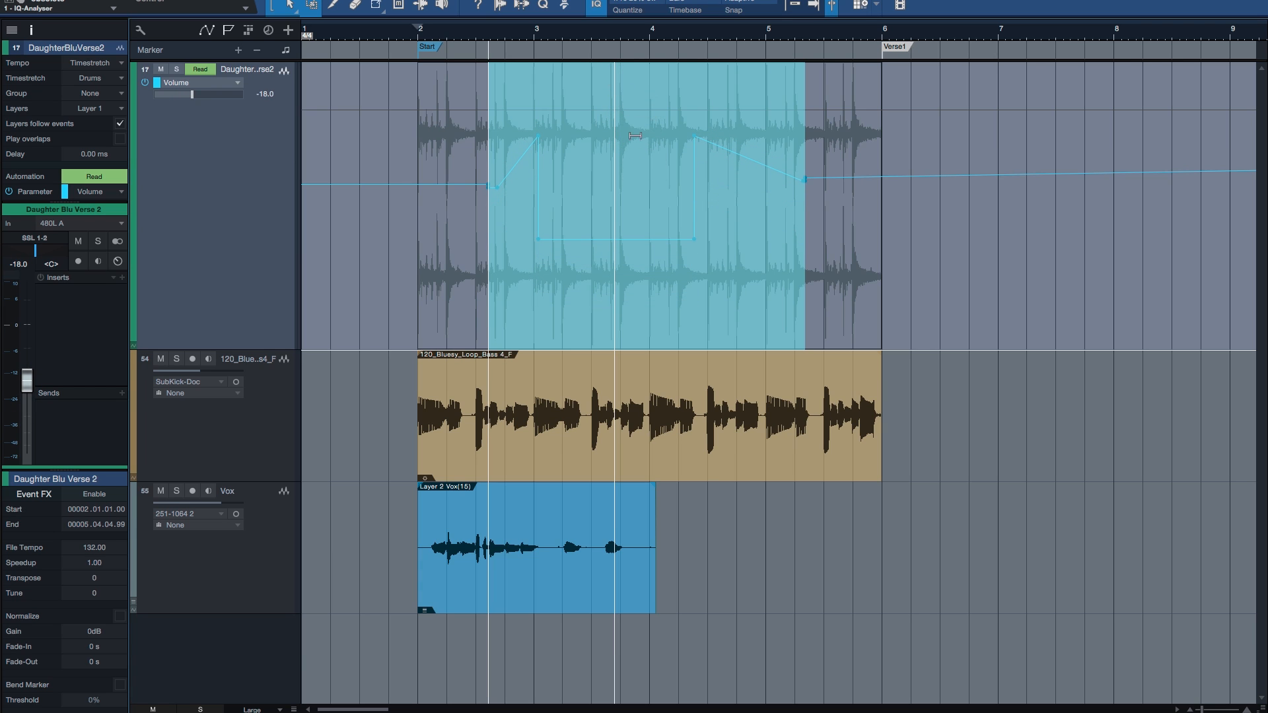
{"action": "left_click", "coordinate": [461, 197]}
Step: Select all volume automation points around the dip as a group and move them slightly upward
{"action": "left_click", "coordinate": [481, 309]}
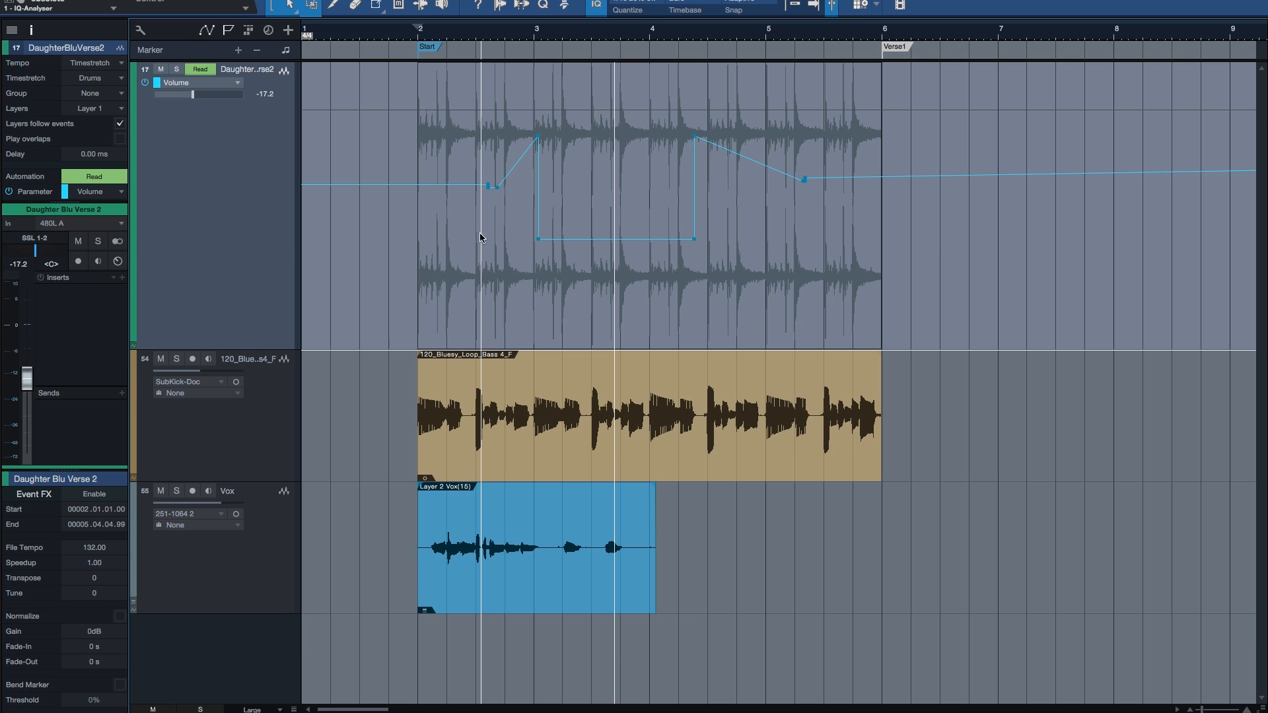
{"action": "left_click_drag", "start_coordinate": [462, 329], "coordinate": [828, 197]}
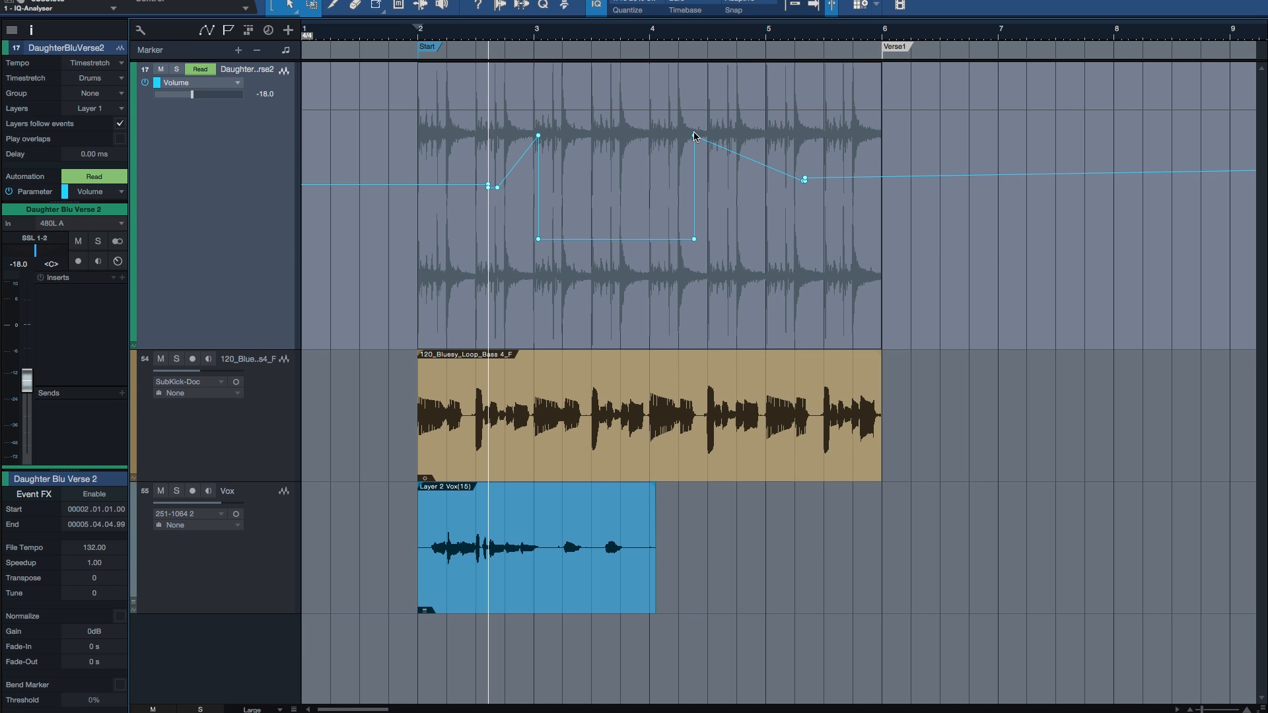
{"action": "mouse_move", "coordinate": [694, 137]}
{"action": "left_mouse_down"}
{"action": "mouse_move", "coordinate": [694, 121]}
{"action": "mouse_move", "coordinate": [691, 166]}
{"action": "mouse_move", "coordinate": [690, 119]}
{"action": "mouse_move", "coordinate": [660, 169]}
{"action": "mouse_move", "coordinate": [696, 135]}
{"action": "left_mouse_up"}
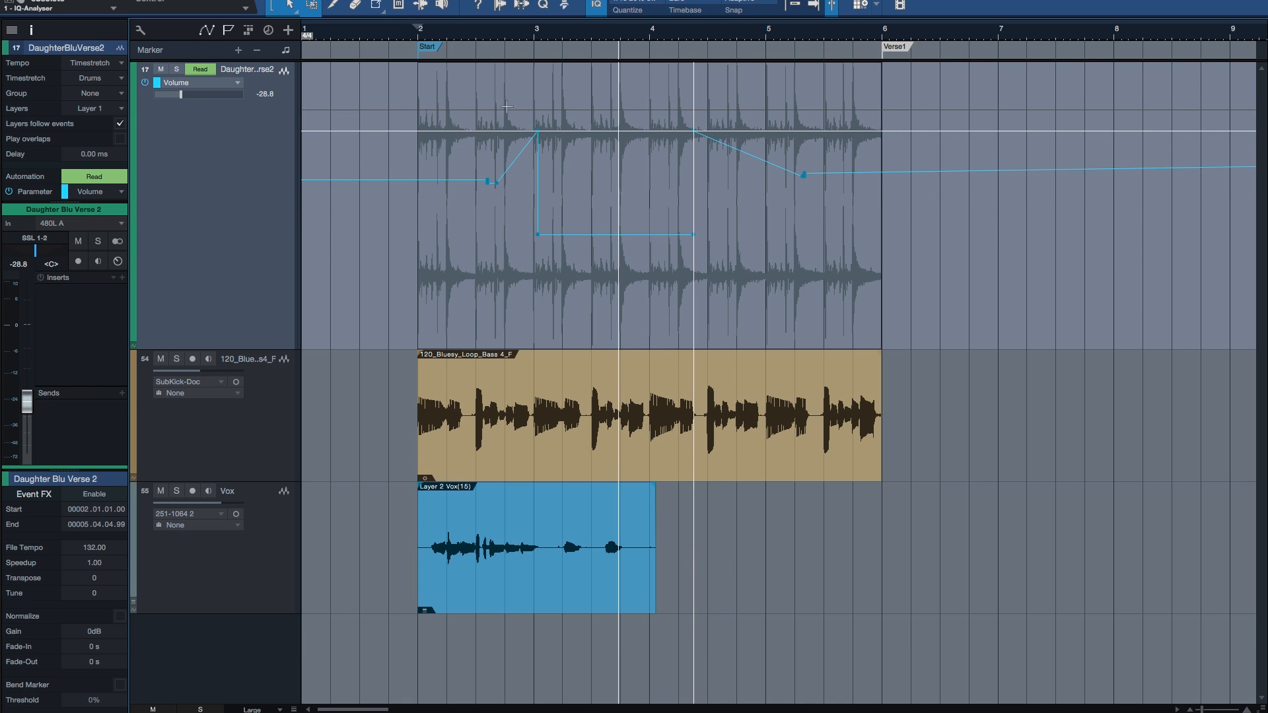
Step: Enclose the automation from about beat 2.3 to just before beat 5.3 in a transform box and distort its upper end corner
{"action": "left_click_drag", "start_coordinate": [474, 97], "coordinate": [817, 218]}
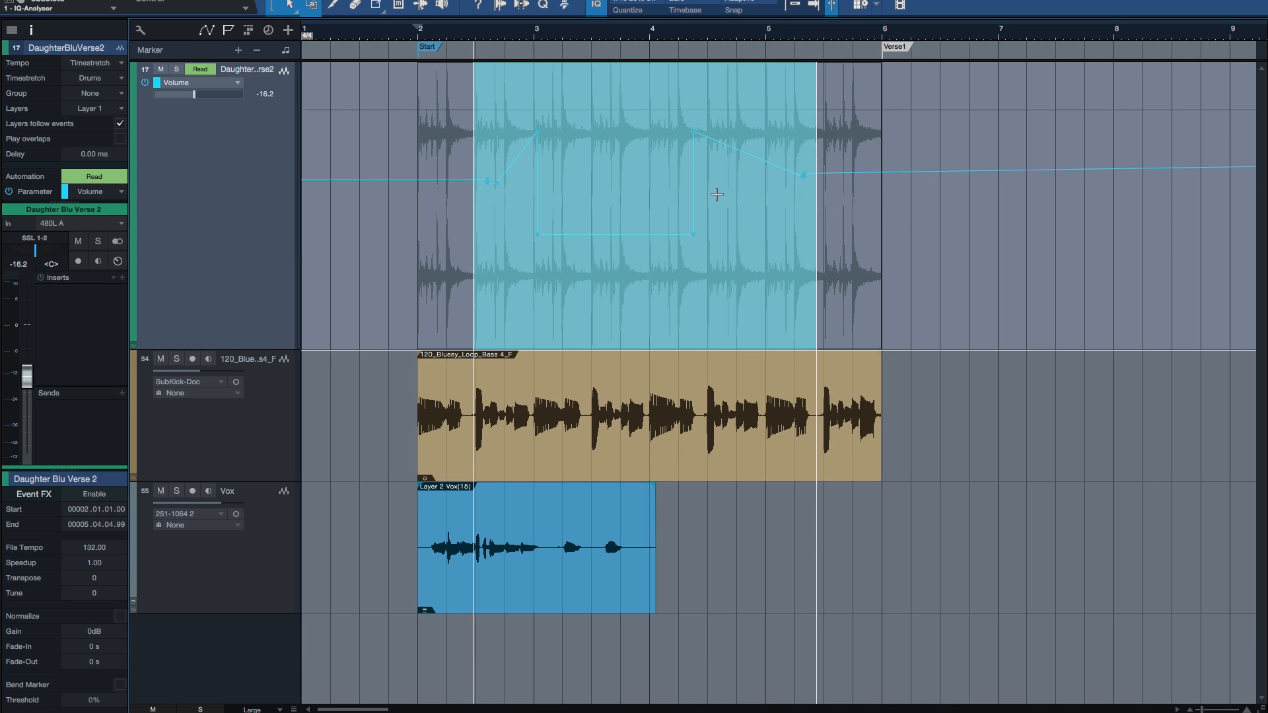
{"action": "double_click", "coordinate": [716, 195]}
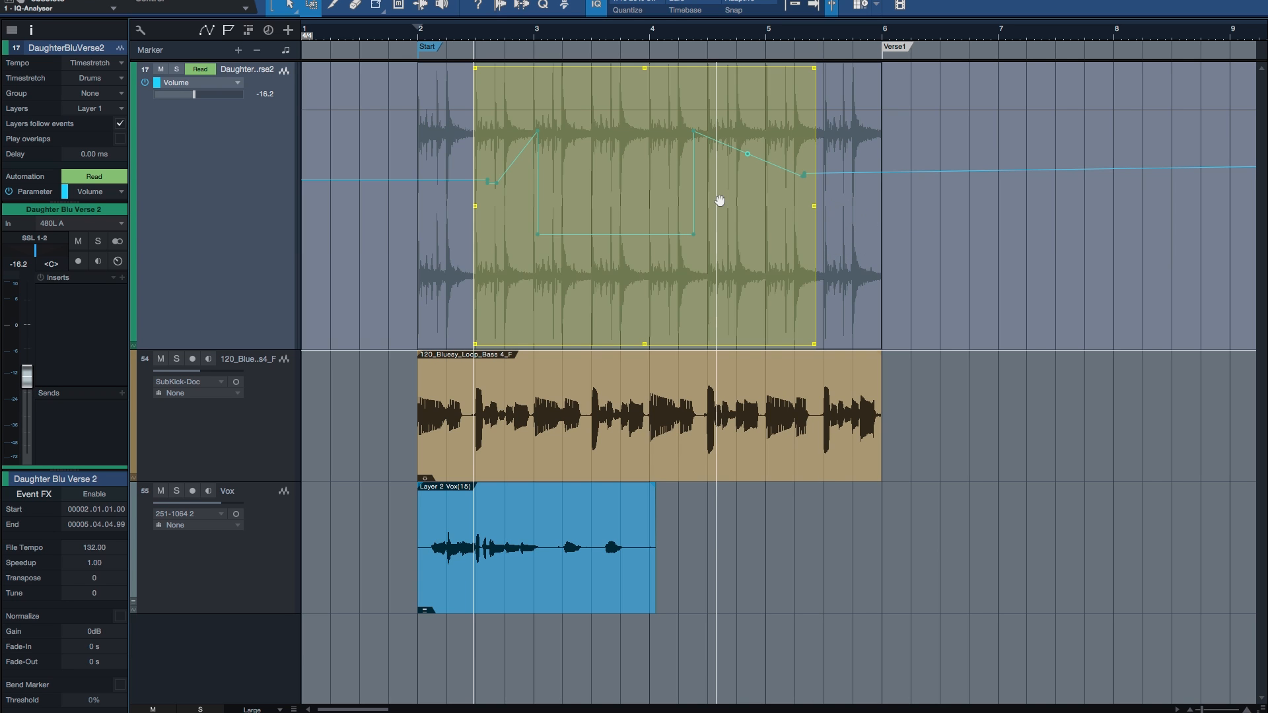
{"action": "mouse_move", "coordinate": [815, 76]}
{"action": "left_mouse_down"}
{"action": "mouse_move", "coordinate": [623, 164]}
{"action": "mouse_move", "coordinate": [604, 258]}
{"action": "mouse_move", "coordinate": [671, 286]}
{"action": "mouse_move", "coordinate": [824, 295]}
{"action": "mouse_move", "coordinate": [820, 70]}
{"action": "left_mouse_up"}
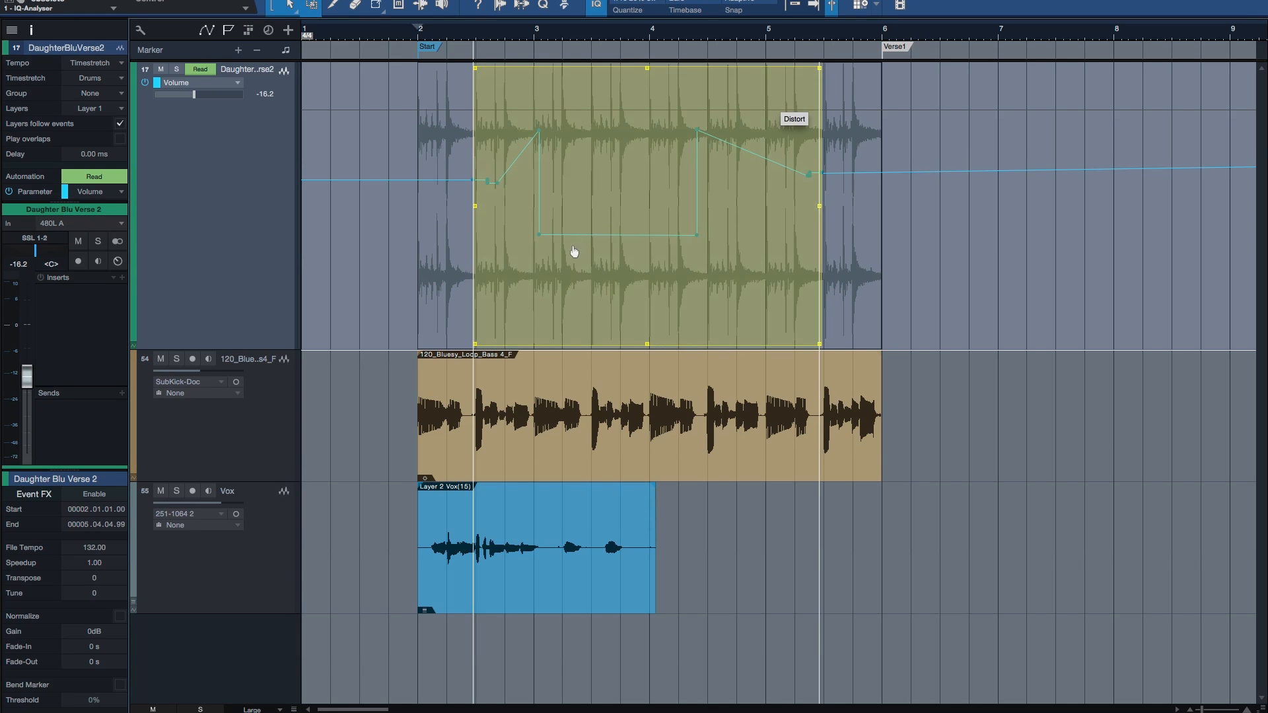
Step: Undo the automation edits made after the dip, and dismiss the transform box by placing the cursor just before bar 2
{"action": "key", "text": "ctrl+z"}
{"action": "key", "text": "ctrl+z"}
{"action": "key", "text": "ctrl+z"}
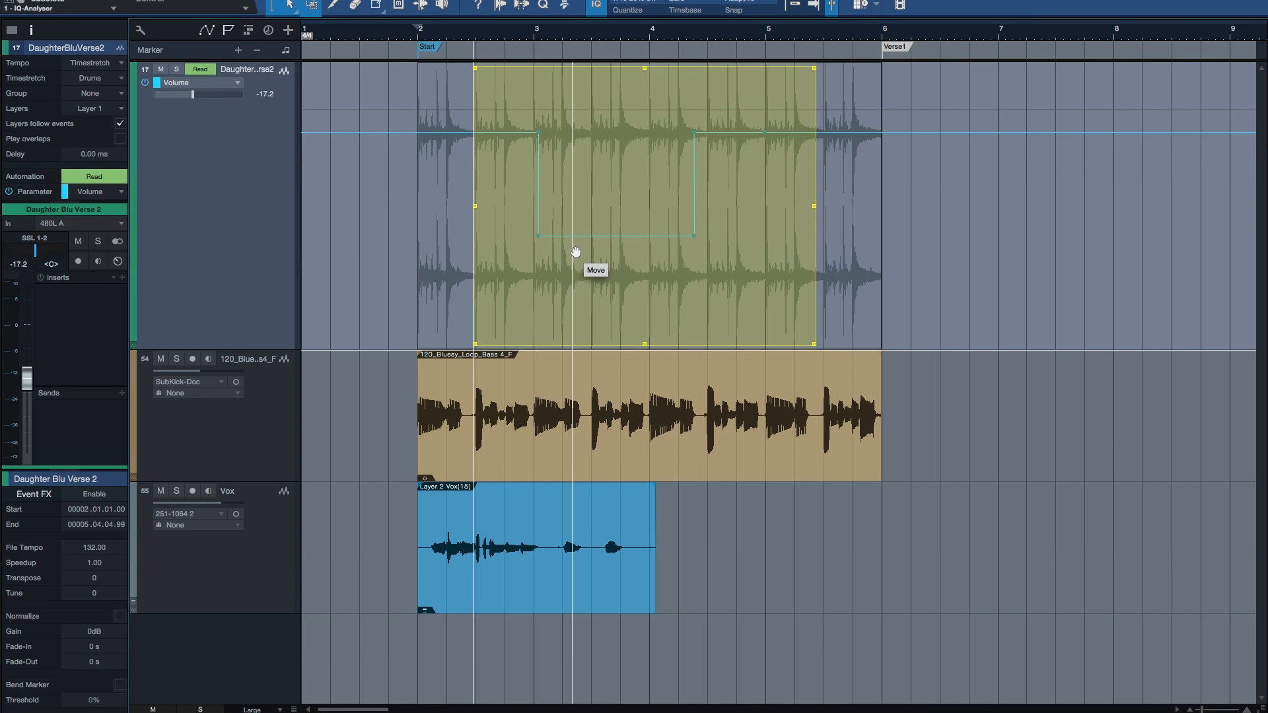
{"action": "left_click", "coordinate": [416, 214]}
{"action": "key", "text": "e"}
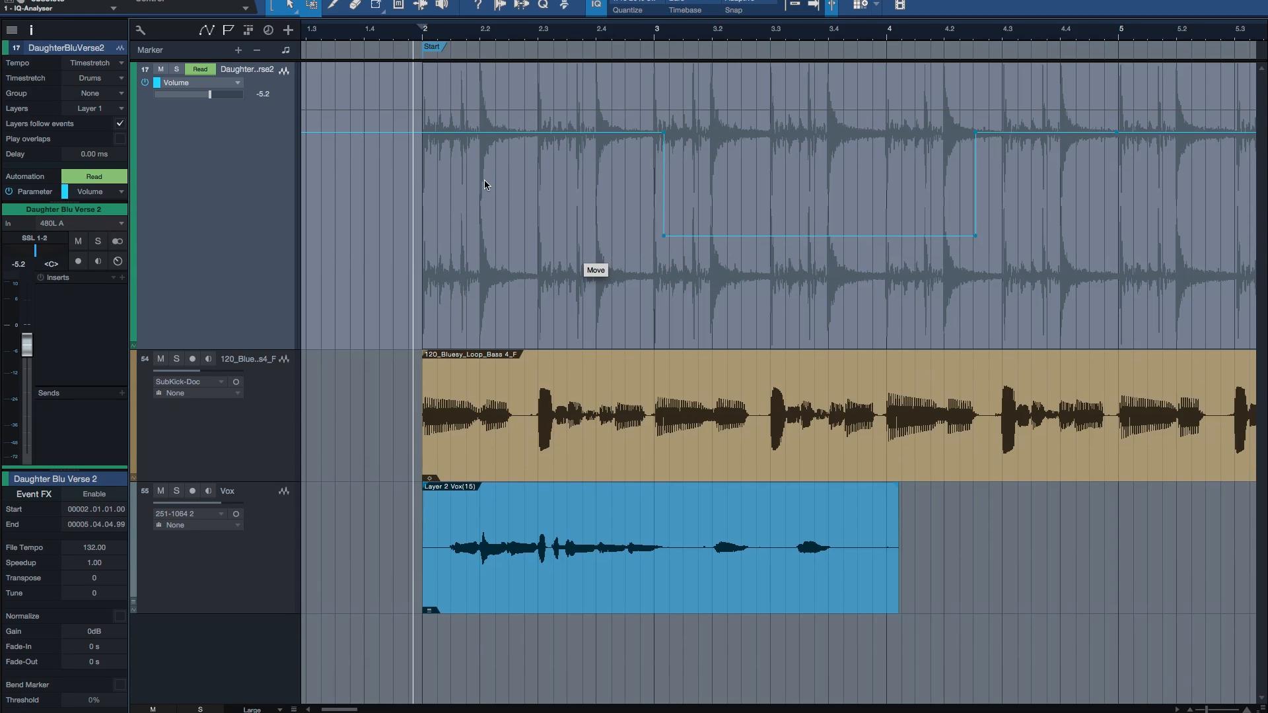
Step: Select the drum range from the beat 2.2 hit to beat 2.3 and lower its volume automation
{"action": "left_click", "coordinate": [485, 181]}
{"action": "key", "text": "e"}
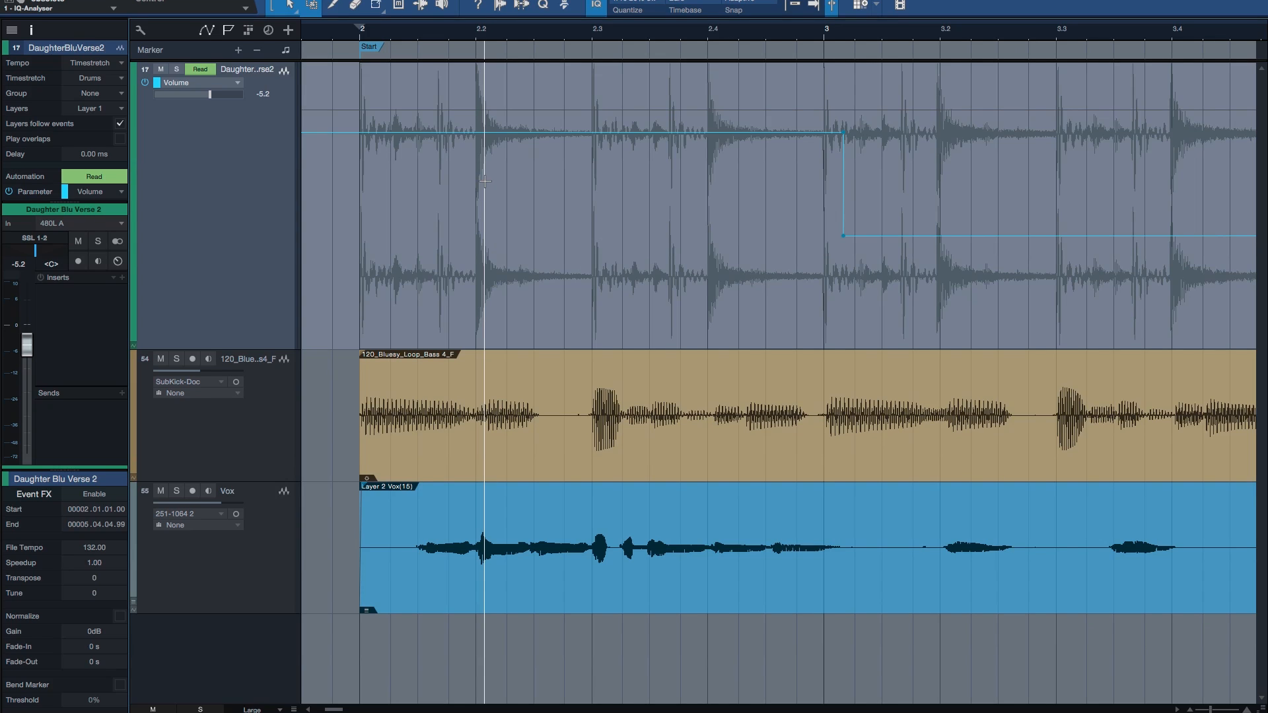
{"action": "left_click", "coordinate": [462, 165]}
{"action": "key", "text": "Tab"}
{"action": "key", "text": "alt+x"}
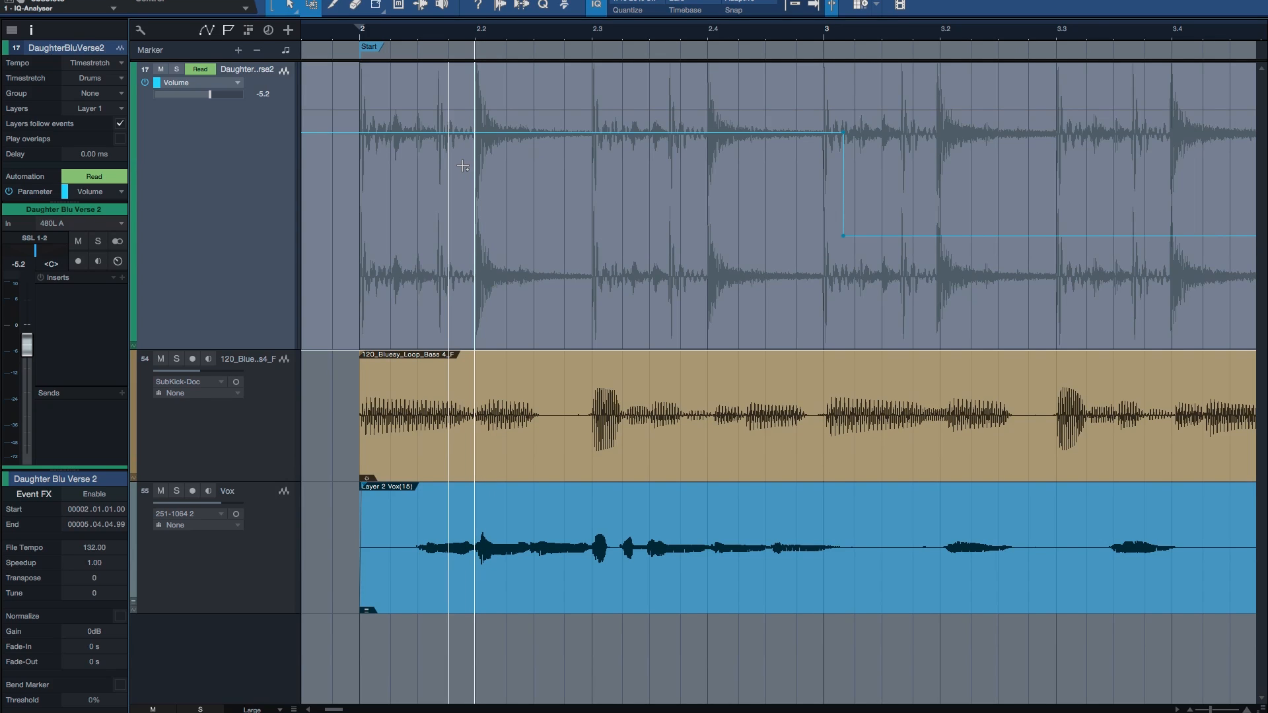
{"action": "left_click_drag", "start_coordinate": [462, 166], "coordinate": [572, 169]}
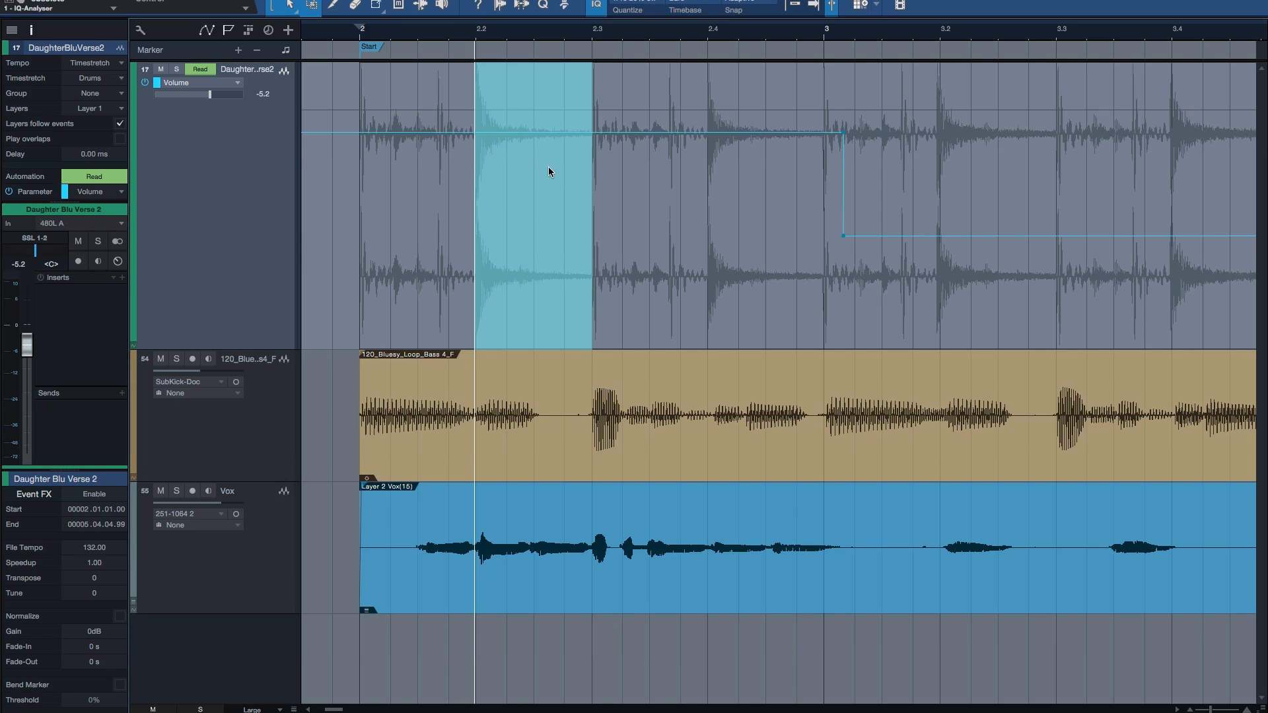
{"action": "left_click_drag", "start_coordinate": [529, 132], "coordinate": [528, 199]}
{"action": "key", "text": "space"}
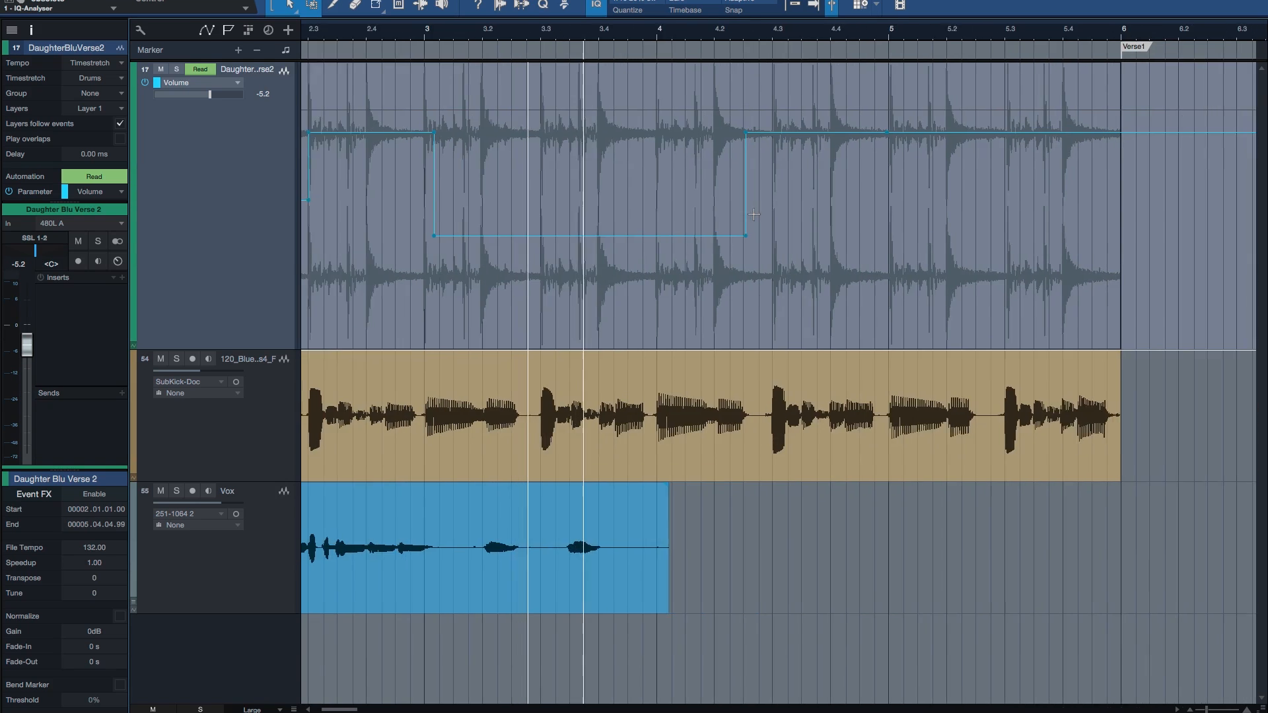
Step: Select the drum range from beat 5.2 to beat 5.4 between hits and lower its volume automation to about -18.1 dB
{"action": "left_click", "coordinate": [794, 200]}
{"action": "key", "text": "Tab"}
{"action": "key", "text": "Tab"}
{"action": "key", "text": "Tab"}
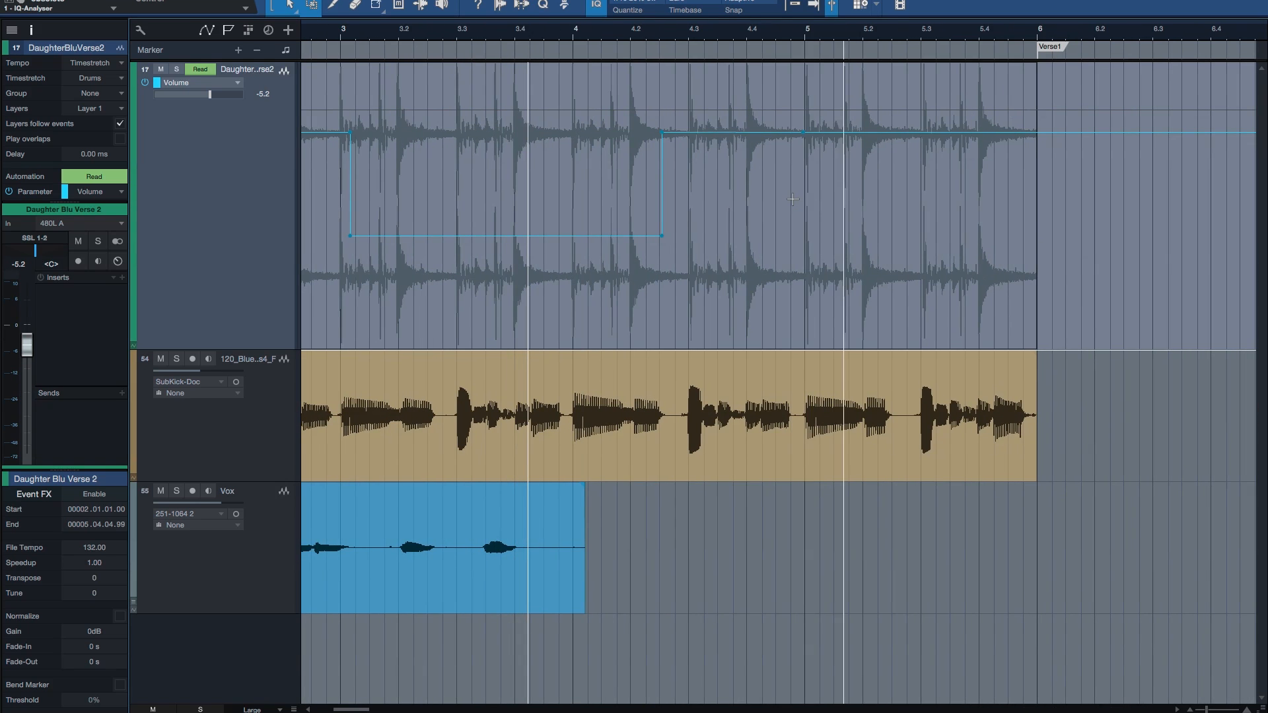
{"action": "key", "text": "shift+Tab"}
{"action": "key", "text": "shift+Tab"}
{"action": "key", "text": "shift+Tab"}
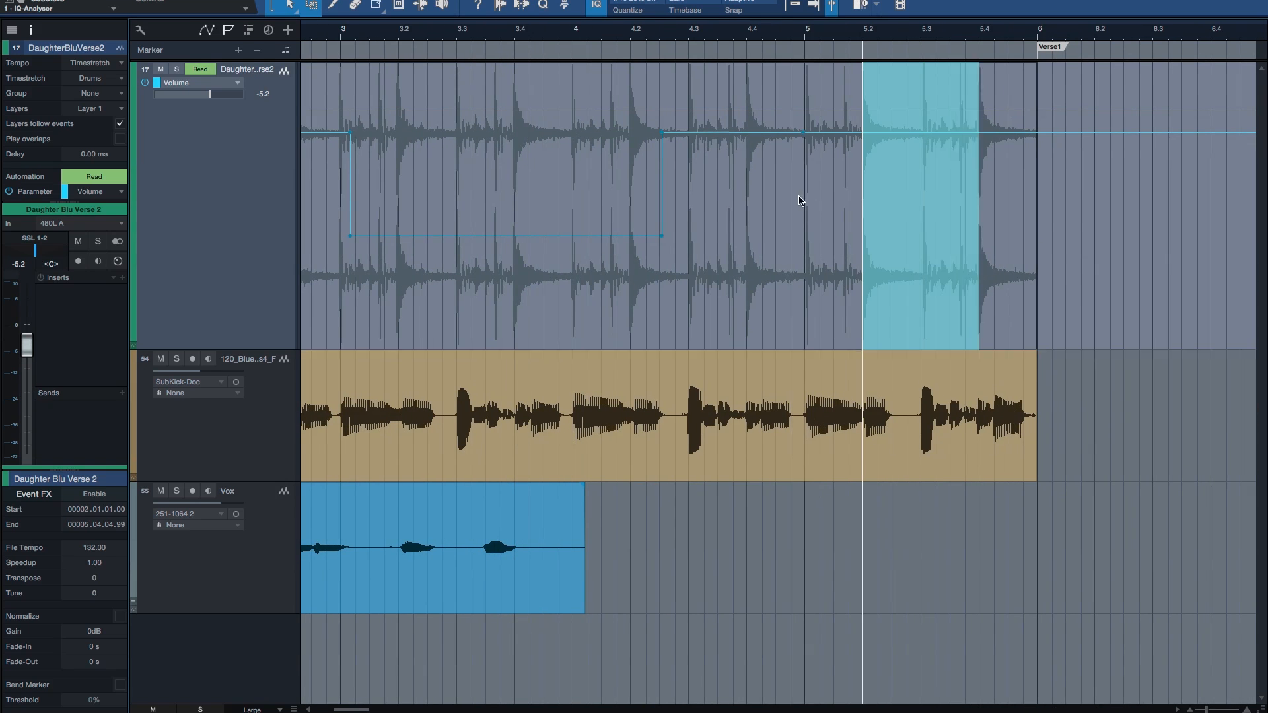
{"action": "left_click_drag", "start_coordinate": [921, 70], "coordinate": [921, 125]}
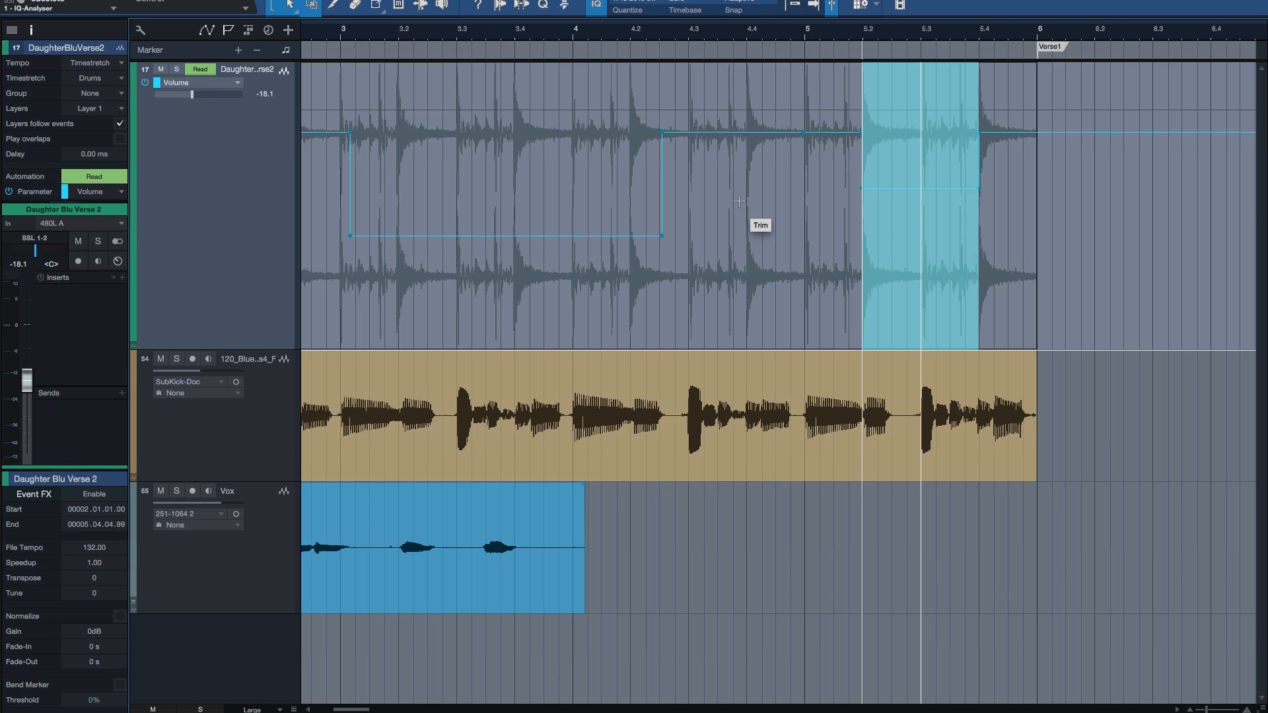
{"action": "left_click", "coordinate": [739, 202]}
{"action": "key", "text": "w"}
{"action": "key", "text": "w"}
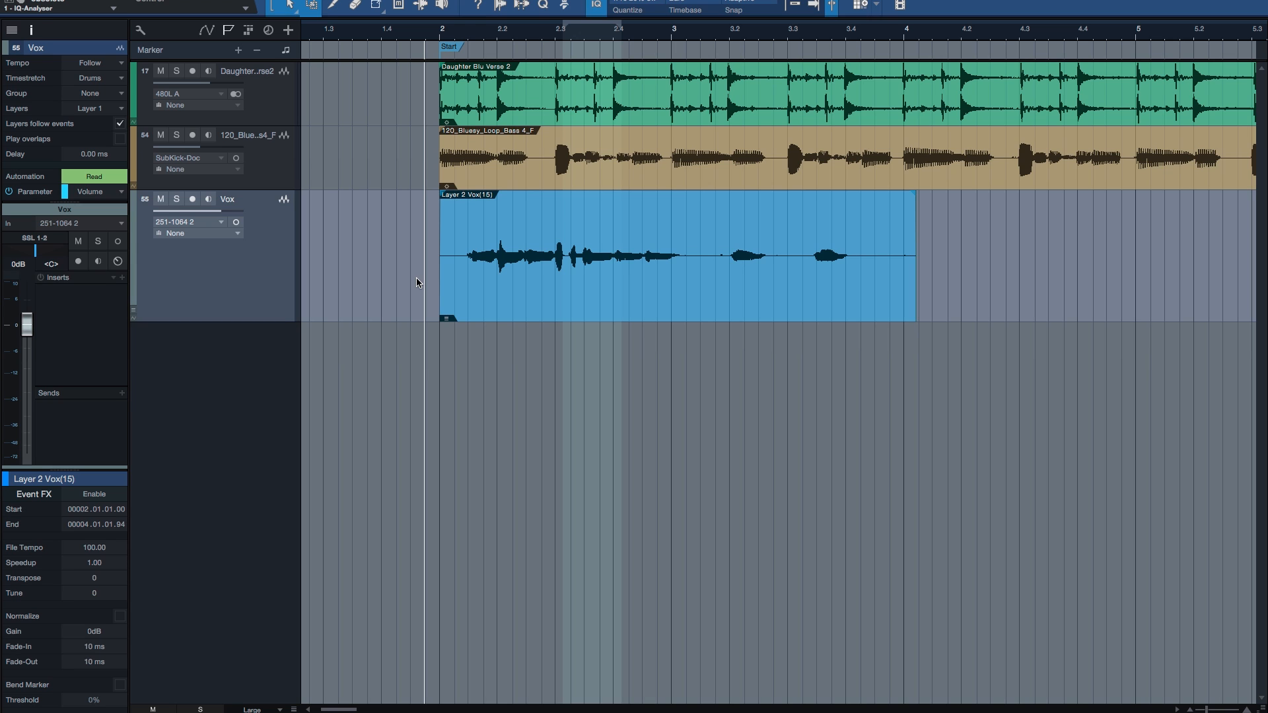
Step: Expand the Vox track's layers and comp Layer 2 from between beats 2.1 and 2.2 to just past beat 2.3
{"action": "left_click", "coordinate": [565, 291]}
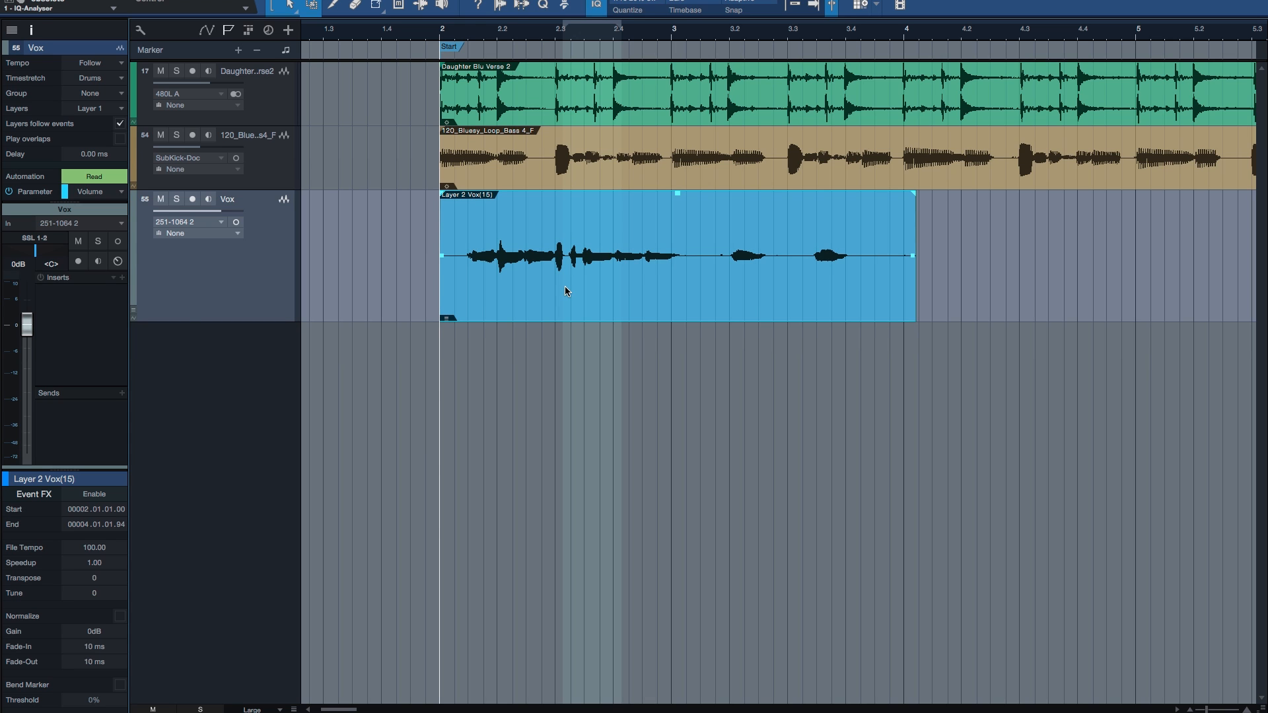
{"action": "key", "text": "l"}
{"action": "double_click", "coordinate": [540, 334]}
{"action": "key", "text": "e"}
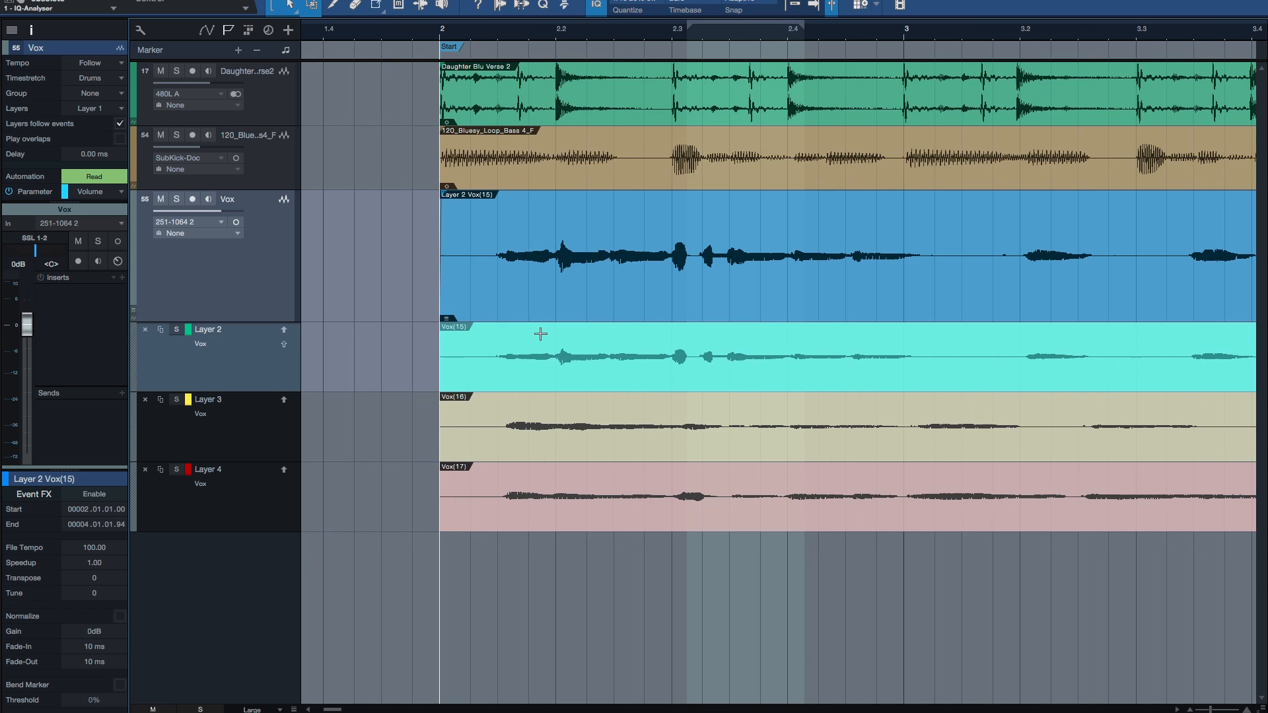
{"action": "left_click_drag", "start_coordinate": [490, 340], "coordinate": [693, 340]}
Step: Audition alternatives for the comped Vox section by swapping it to Layer 3 and Layer 4, and return it to Layer 2
{"action": "double_click", "coordinate": [601, 405]}
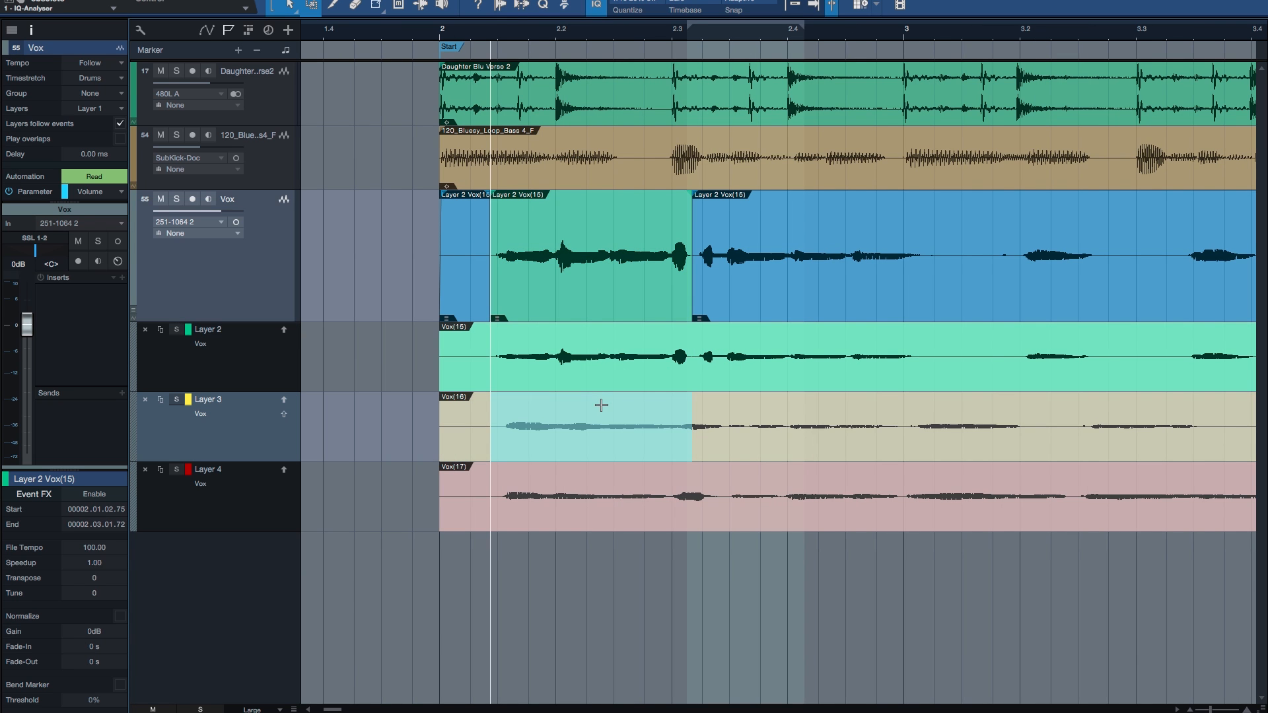
{"action": "left_click", "coordinate": [601, 405]}
{"action": "left_click", "coordinate": [603, 481]}
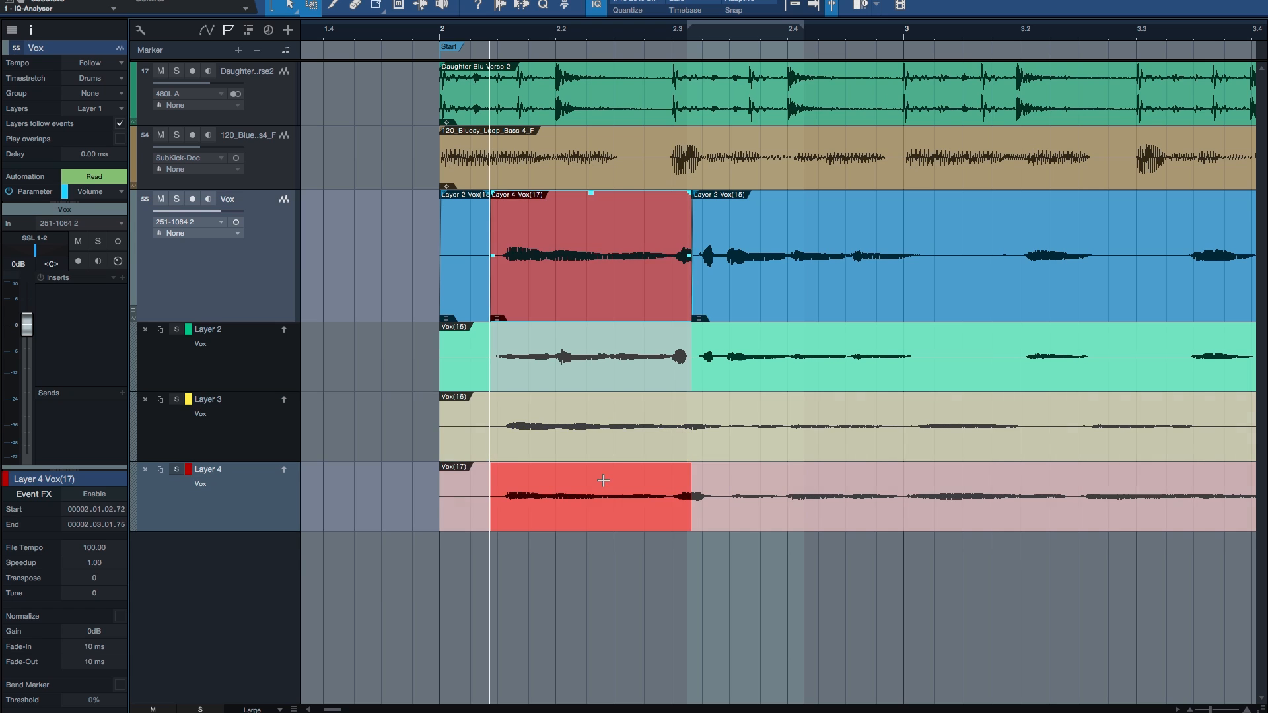
{"action": "left_click", "coordinate": [597, 409]}
{"action": "left_click", "coordinate": [593, 352]}
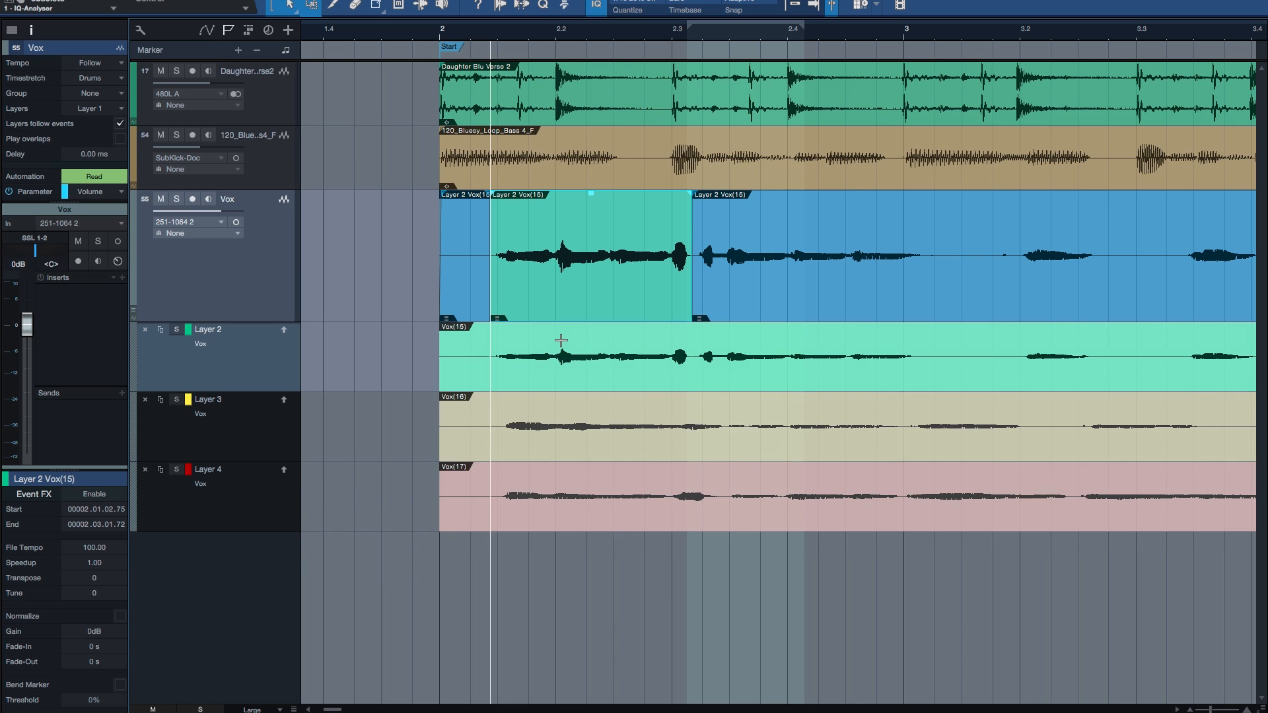
Step: Step the layer focus from Layer 2 down to Layer 4 and back up to Layer 2 several times
{"action": "key", "text": "Down"}
{"action": "key", "text": "Down"}
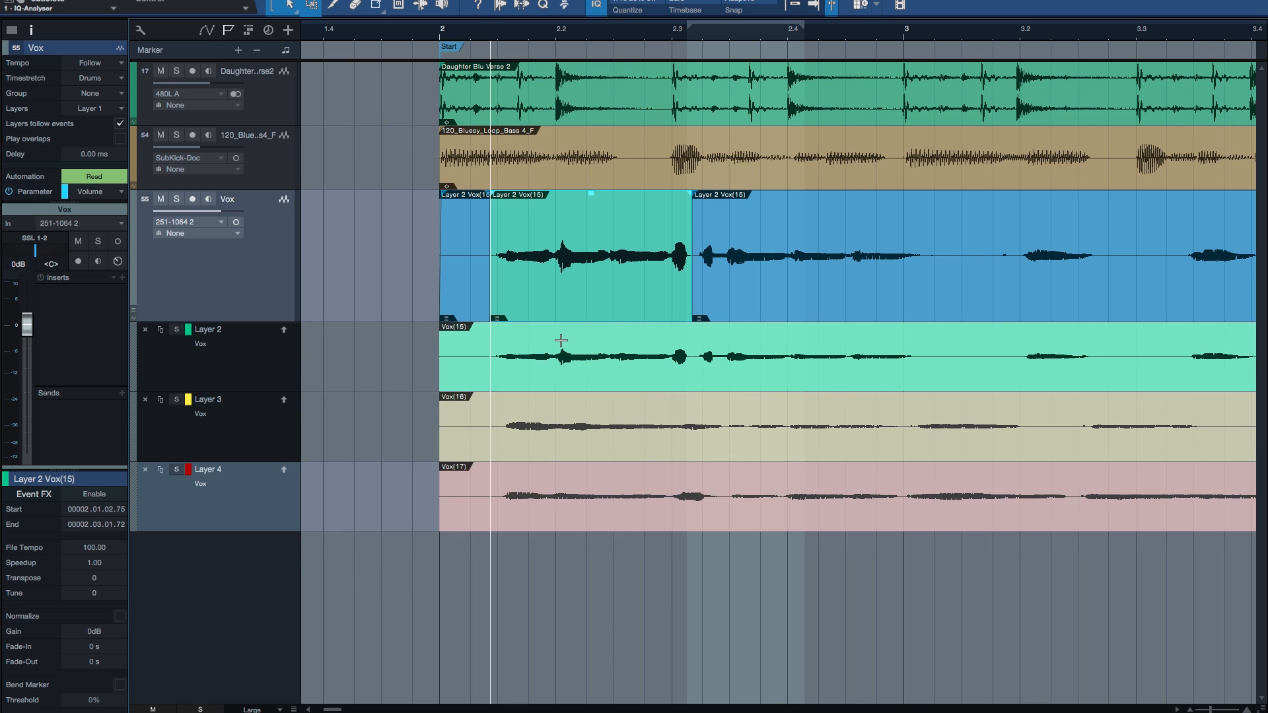
{"action": "key", "text": "Up"}
{"action": "key", "text": "Up"}
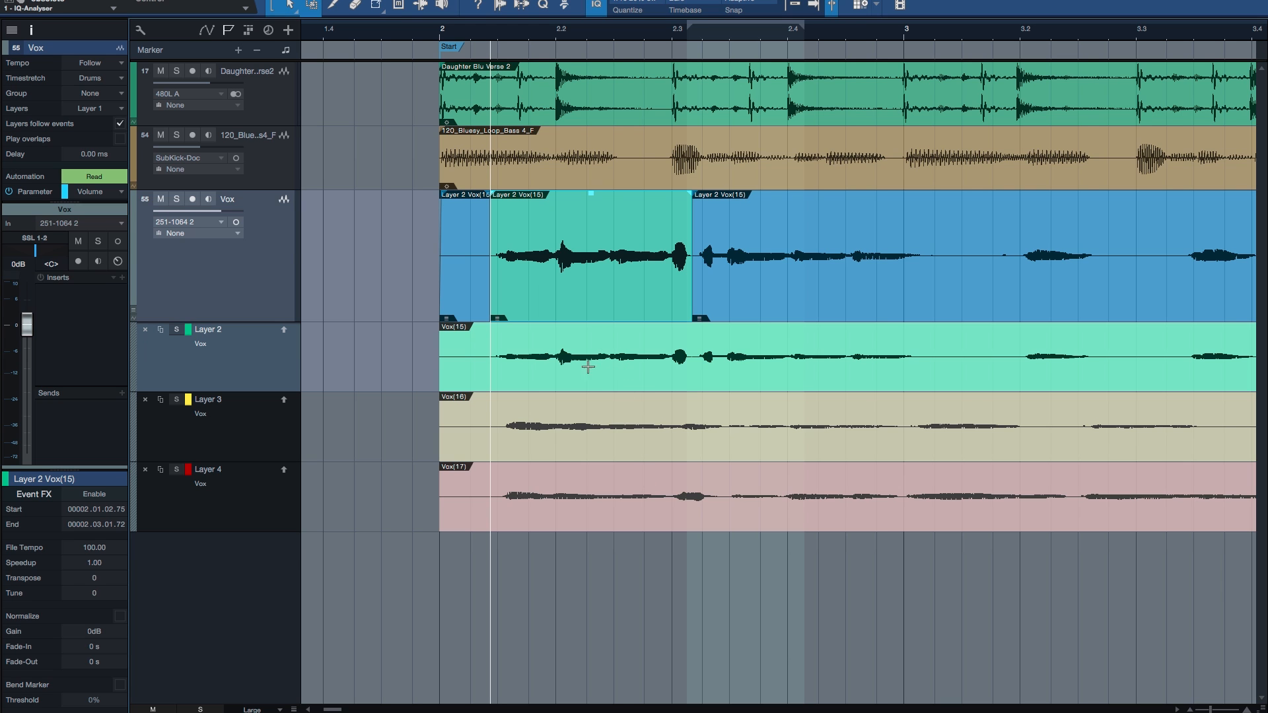
{"action": "key", "text": "Down"}
{"action": "key", "text": "Down"}
{"action": "key", "text": "Up"}
{"action": "key", "text": "Up"}
{"action": "key", "text": "w"}
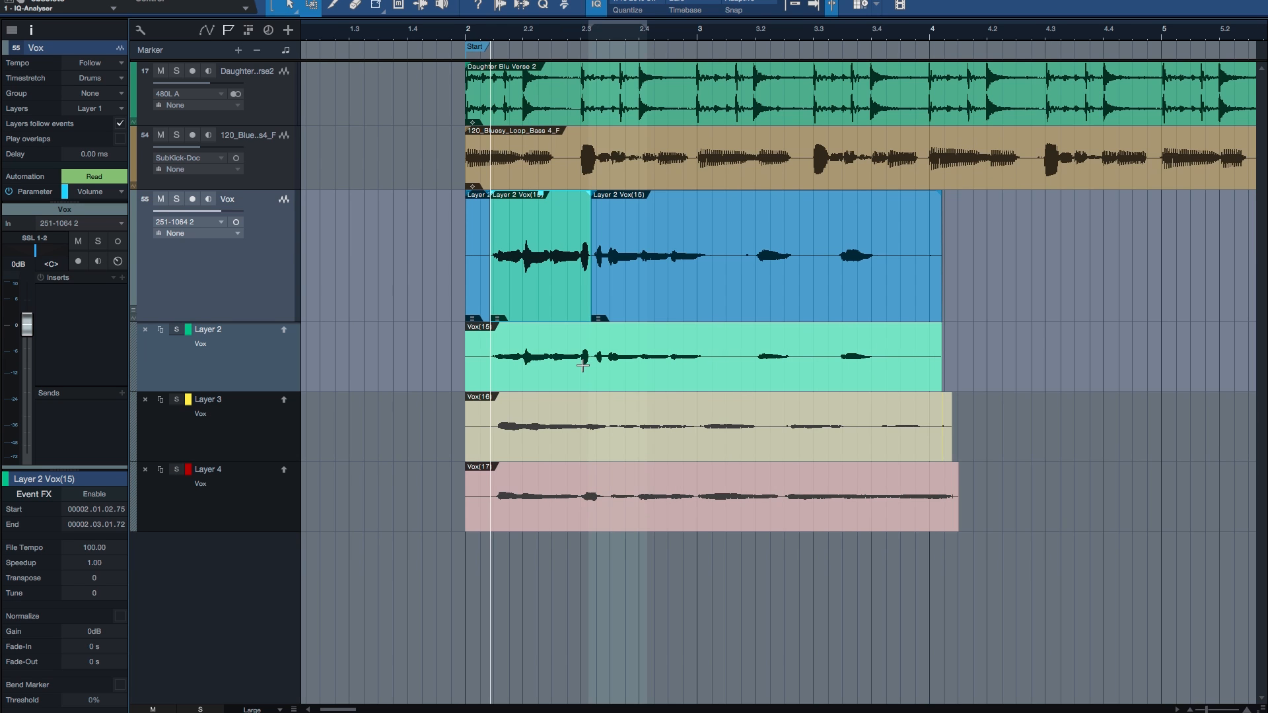
{"action": "key", "text": "Down"}
{"action": "key", "text": "Down"}
{"action": "key", "text": "Up"}
{"action": "key", "text": "Up"}
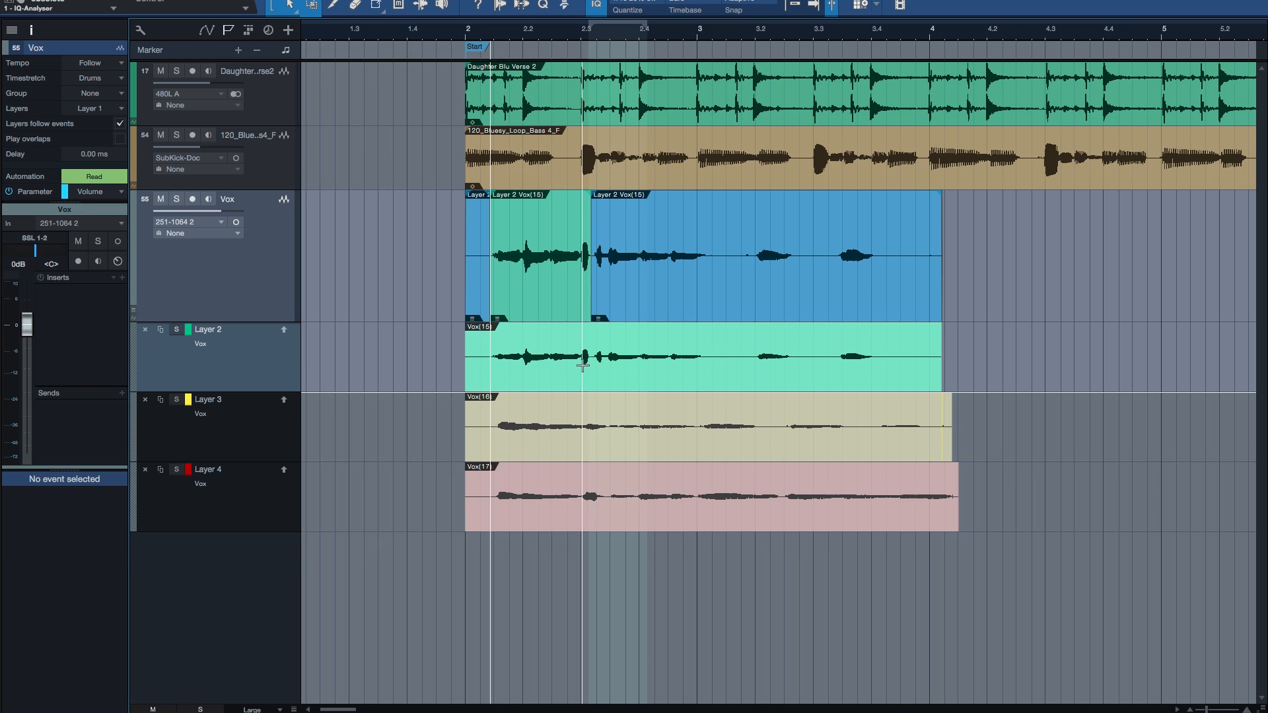
Step: Collapse the Vox track's layers and play the vocal back from between beats 2.2 and 2.3
{"action": "key", "text": "l"}
{"action": "left_click", "coordinate": [635, 218]}
{"action": "key", "text": "e"}
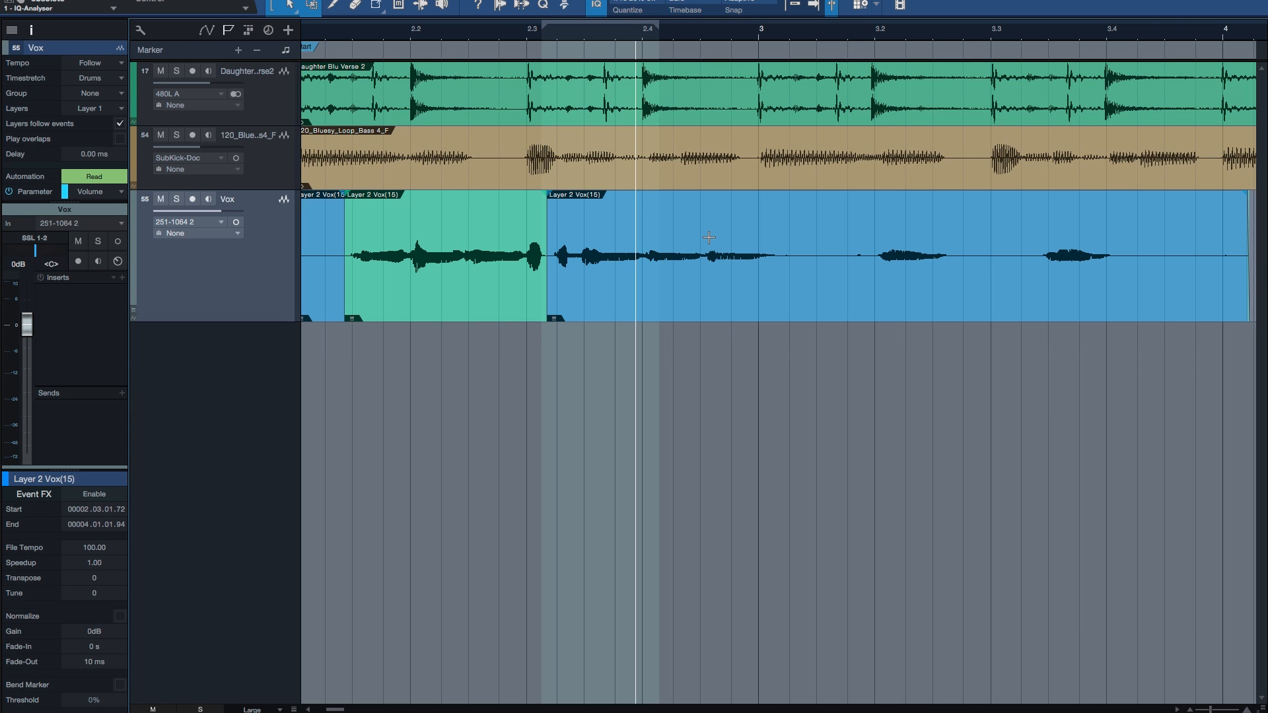
{"action": "left_click", "coordinate": [779, 234]}
{"action": "key", "text": "space"}
{"action": "key", "text": "w"}
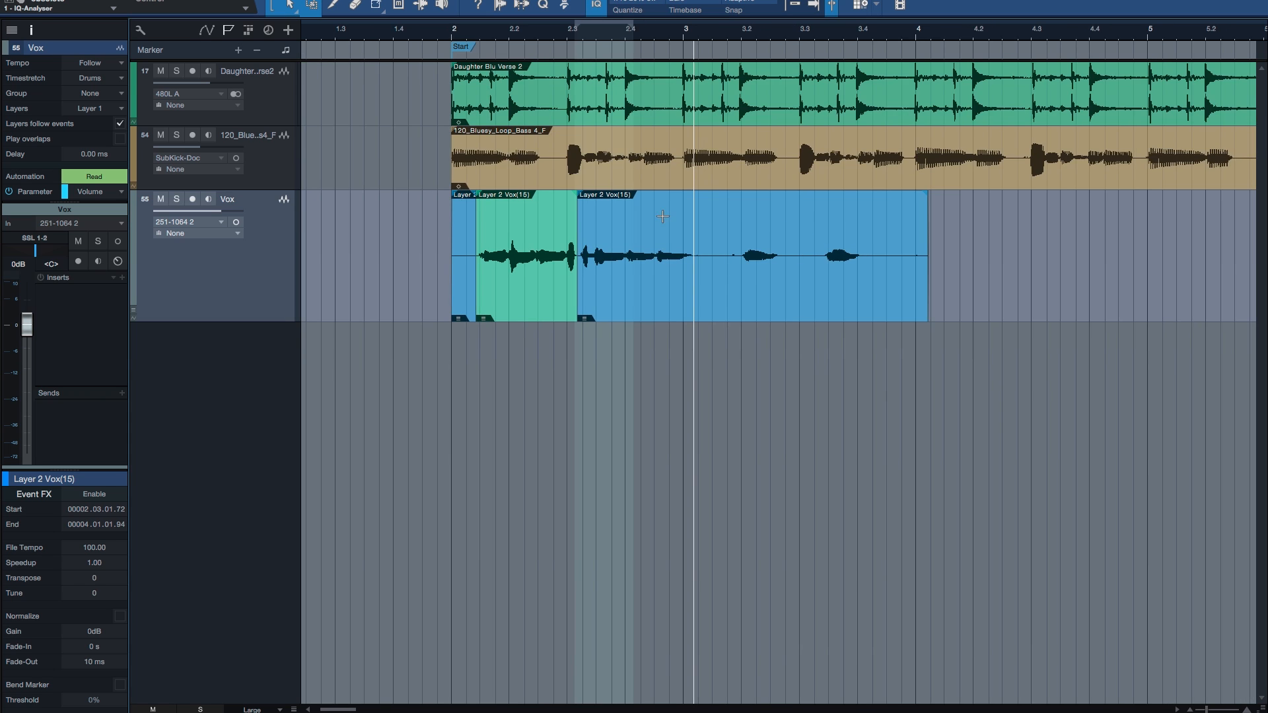
{"action": "left_click", "coordinate": [538, 214]}
{"action": "key", "text": "space"}
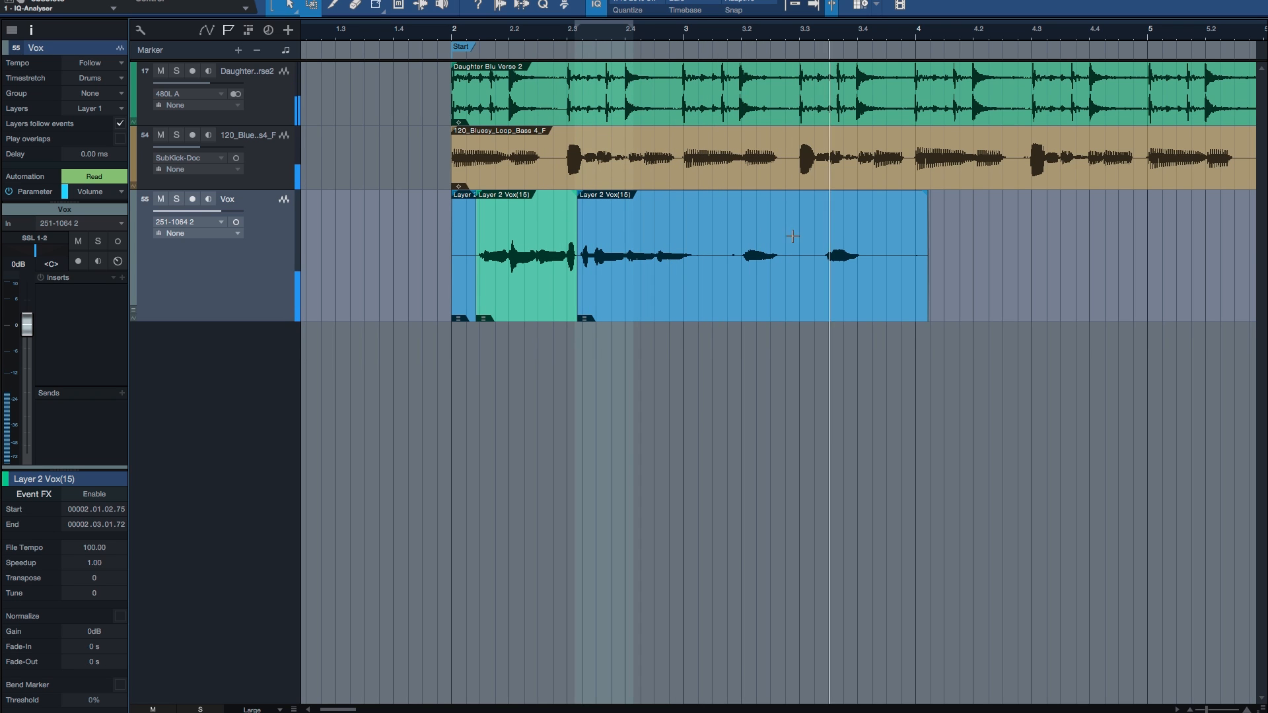
{"action": "key", "text": "space"}
Step: Split the vocal range from just after beat 3.1 to midway between beat 3.4 and bar 4 into its own event
{"action": "left_click_drag", "start_coordinate": [716, 233], "coordinate": [891, 234]}
{"action": "scroll", "coordinate": [800, 233], "scroll_direction": "up", "scroll_amount": 3}
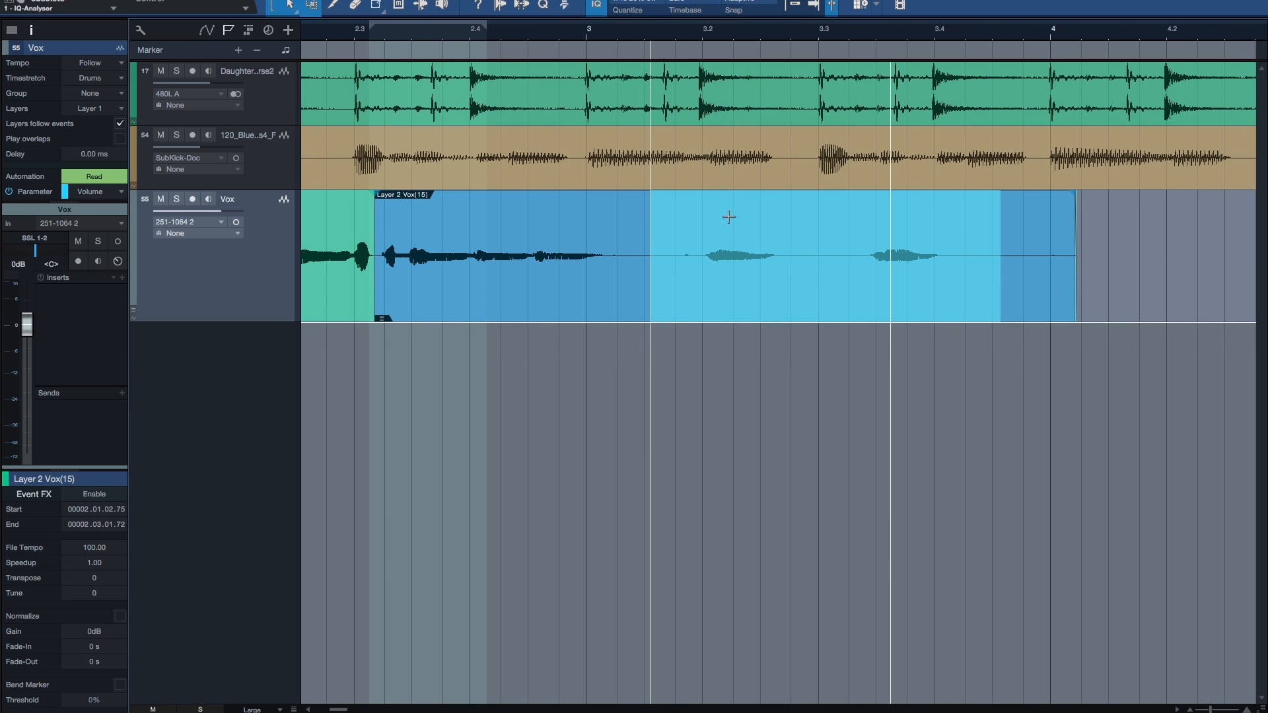
{"action": "key", "text": "alt+x"}
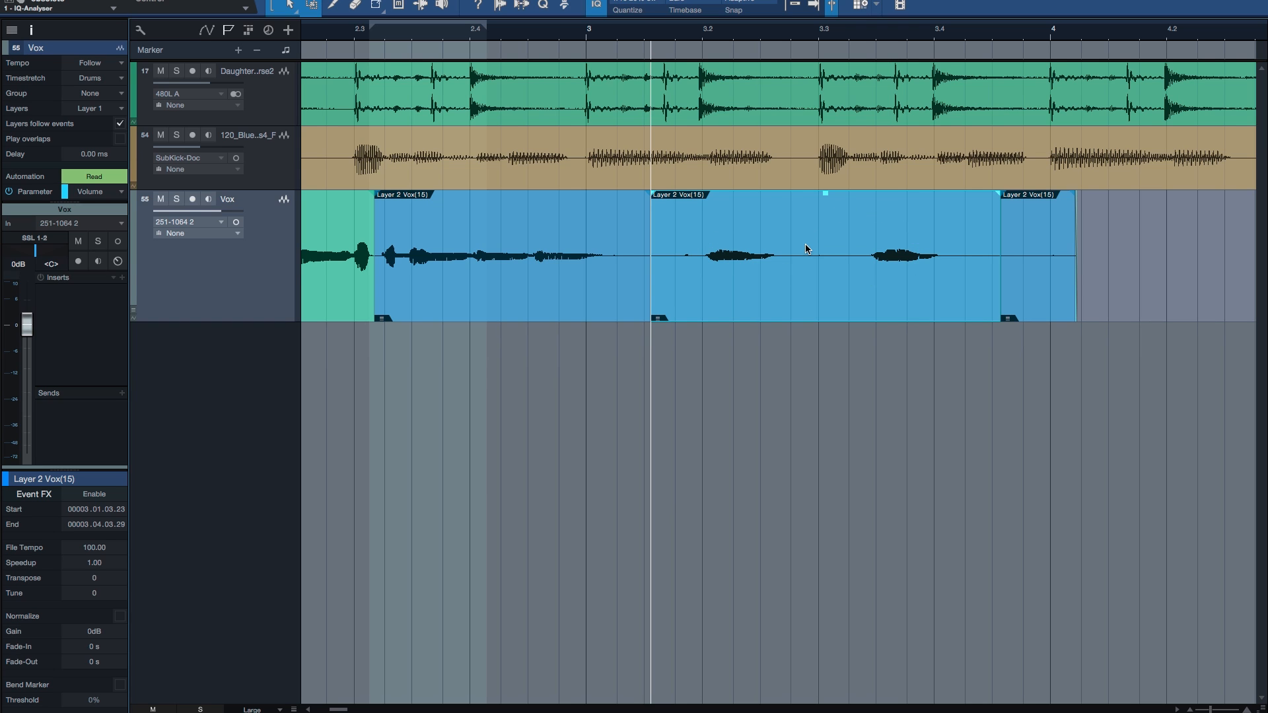
Step: Cycle the separated bar 3 vocal event down through the take layers and back up to Layer 2
{"action": "key", "text": "alt+Down"}
{"action": "key", "text": "alt+Down"}
{"action": "key", "text": "alt+Up"}
{"action": "key", "text": "alt+Up"}
{"action": "key", "text": "alt+Down"}
{"action": "key", "text": "alt+Down"}
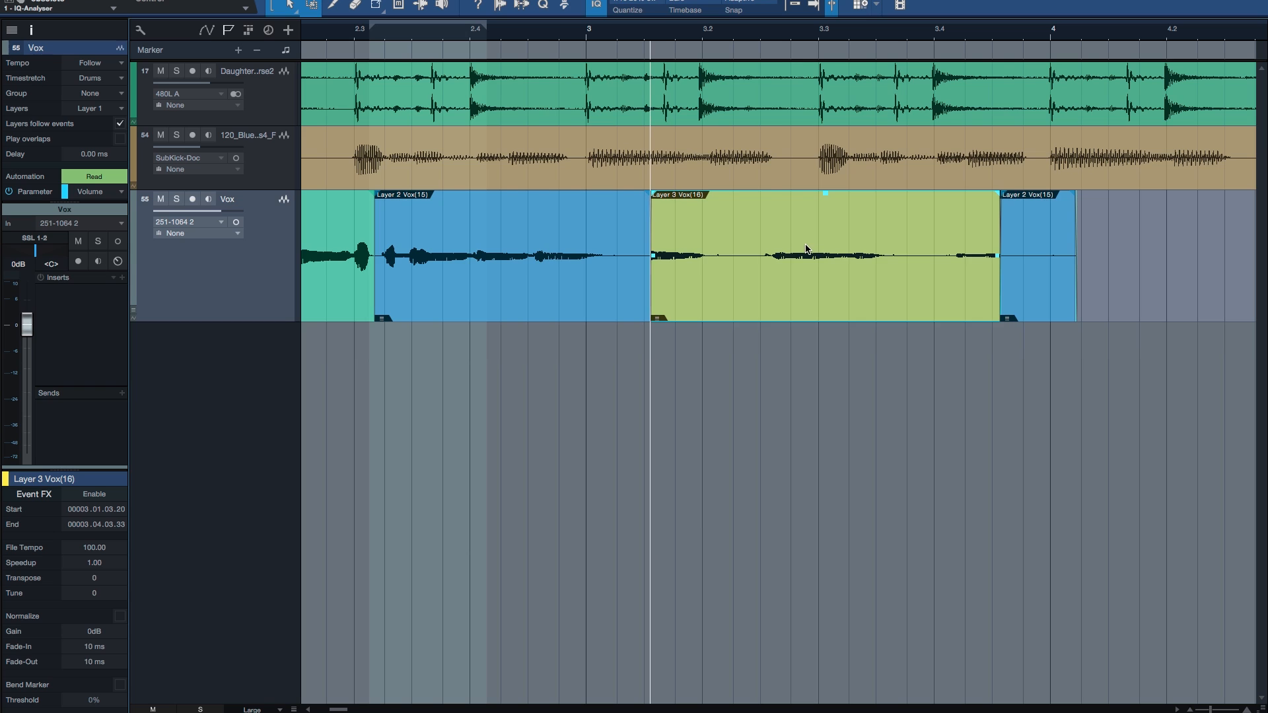
{"action": "key", "text": "alt+Up"}
{"action": "key", "text": "alt+Up"}
Step: Split the vocal range from just after beat 2.4 to just after bar 3 into its own event
{"action": "left_click", "coordinate": [477, 219]}
{"action": "left_click_drag", "start_coordinate": [497, 224], "coordinate": [608, 228]}
{"action": "double_click", "coordinate": [536, 227]}
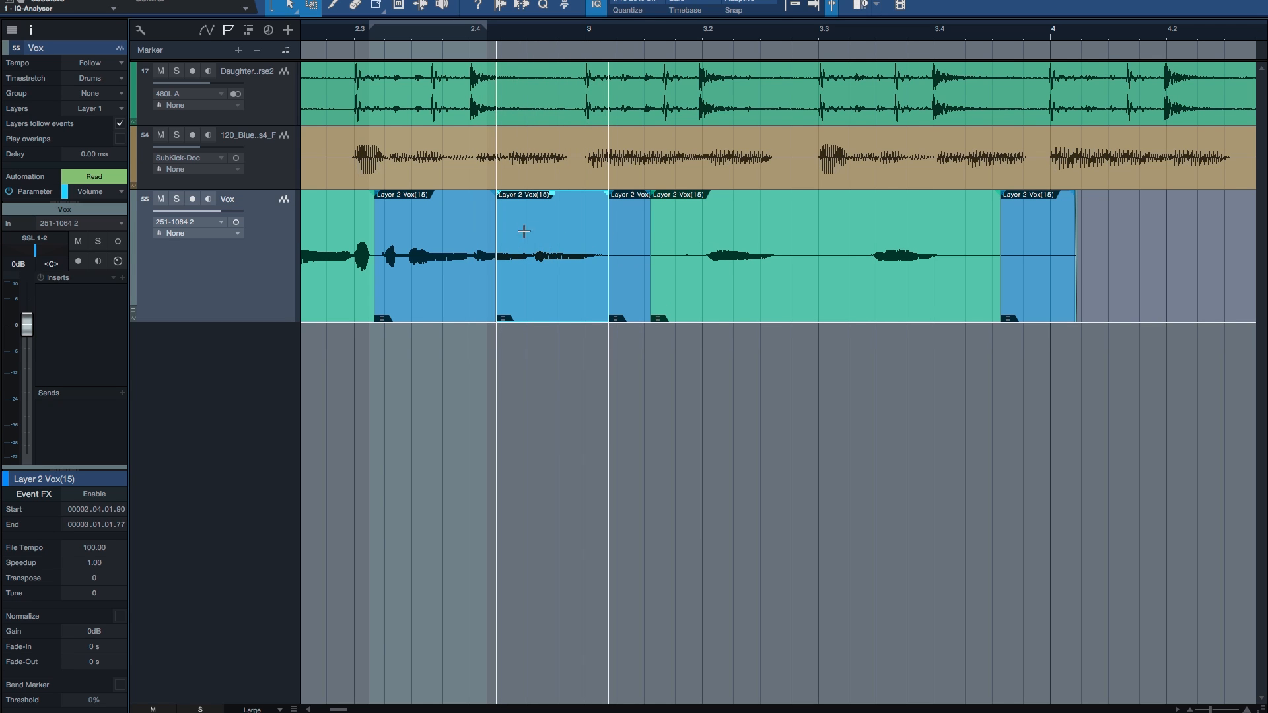
Step: Cycle the short vocal event after beat 2.4 through the take layers and return it to Layer 2
{"action": "key", "text": "alt+Down"}
{"action": "key", "text": "alt+Down"}
{"action": "key", "text": "alt+Up"}
{"action": "key", "text": "alt+Up"}
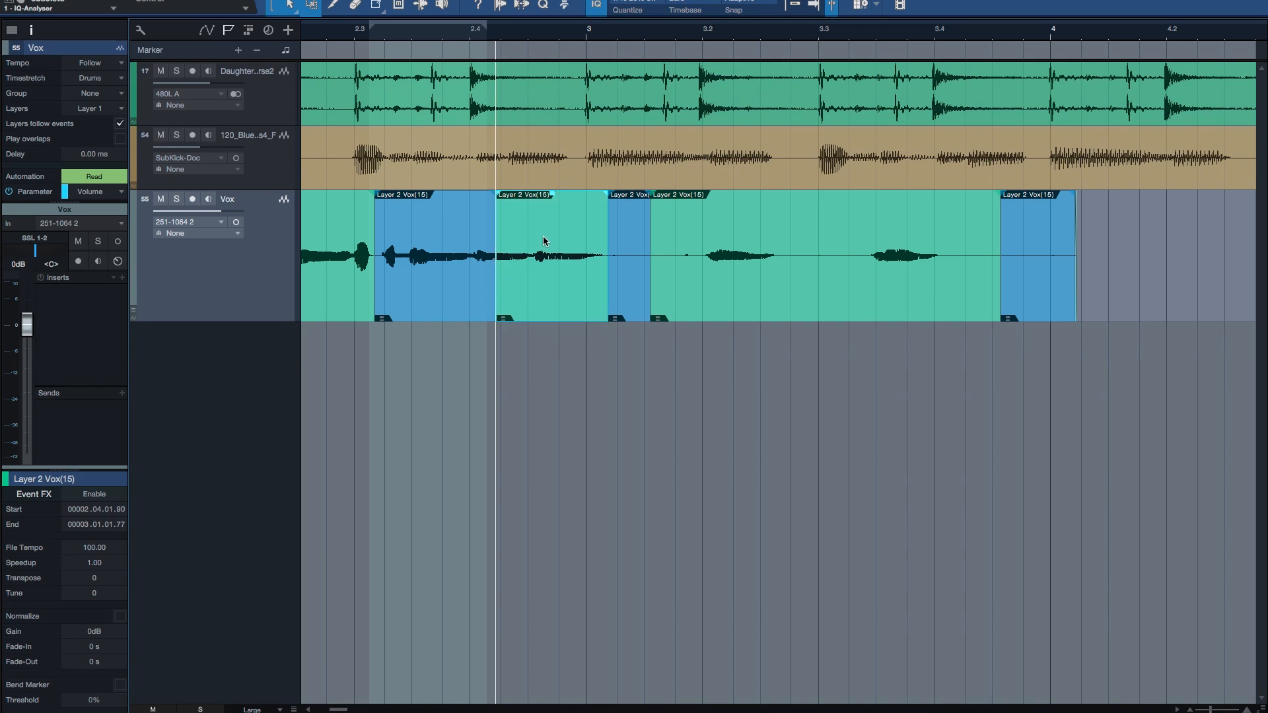
Step: Expand the Vox track's layers and switch the short vocal event repeatedly to Layer 4 and back, finishing on Layer 2
{"action": "key", "text": "alt+l"}
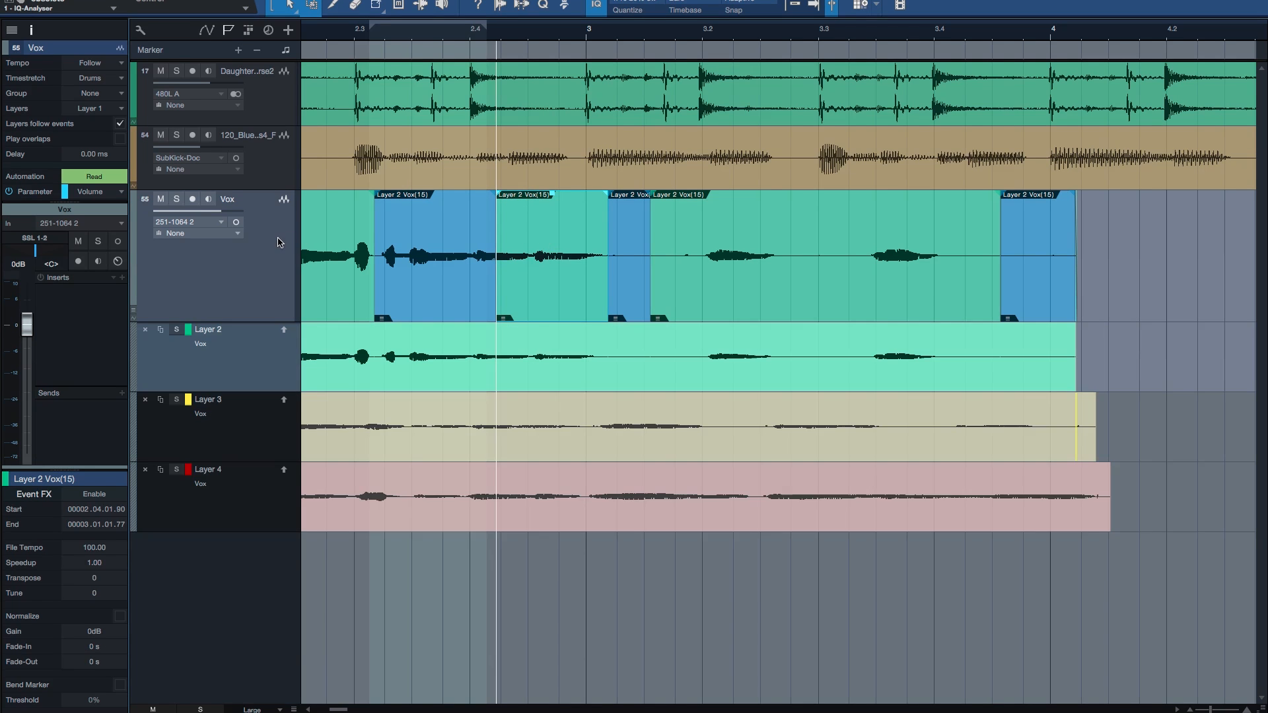
{"action": "key", "text": "alt+Down"}
{"action": "key", "text": "alt+Down"}
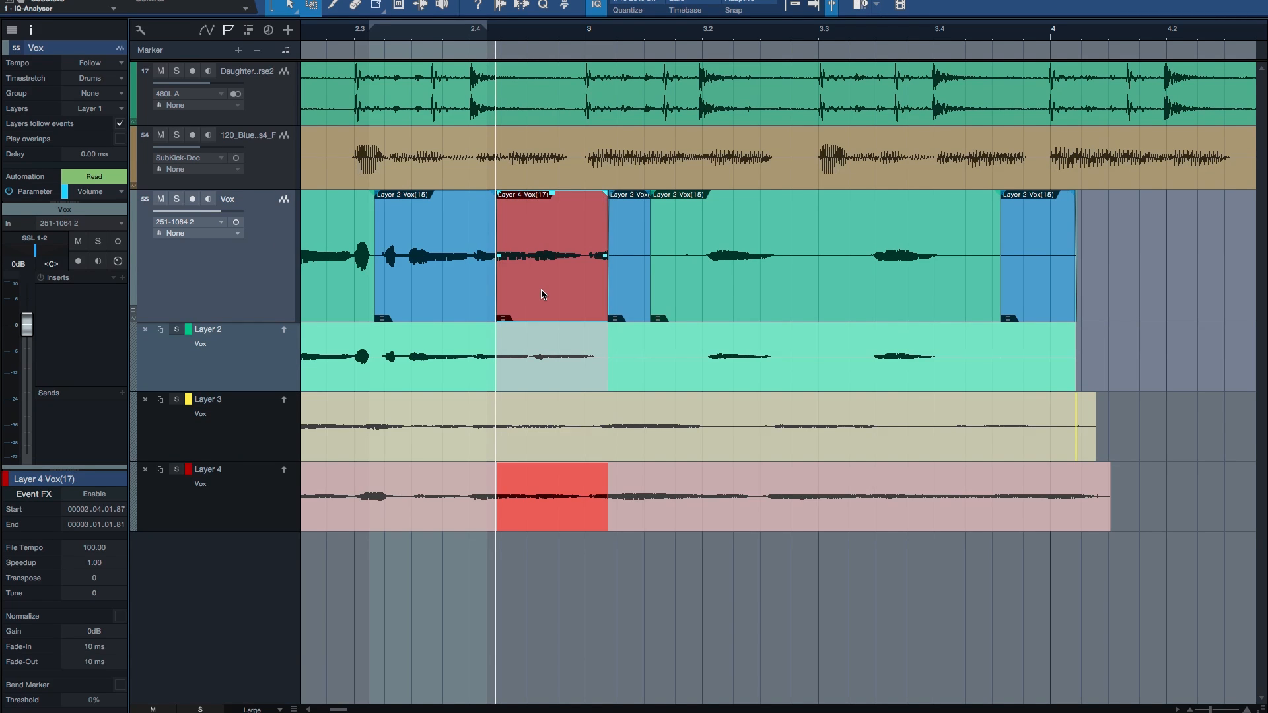
{"action": "key", "text": "alt+Up"}
{"action": "key", "text": "alt+Up"}
{"action": "key", "text": "alt+Down"}
{"action": "key", "text": "alt+Down"}
{"action": "key", "text": "alt+Up"}
{"action": "key", "text": "alt+Up"}
{"action": "key", "text": "w"}
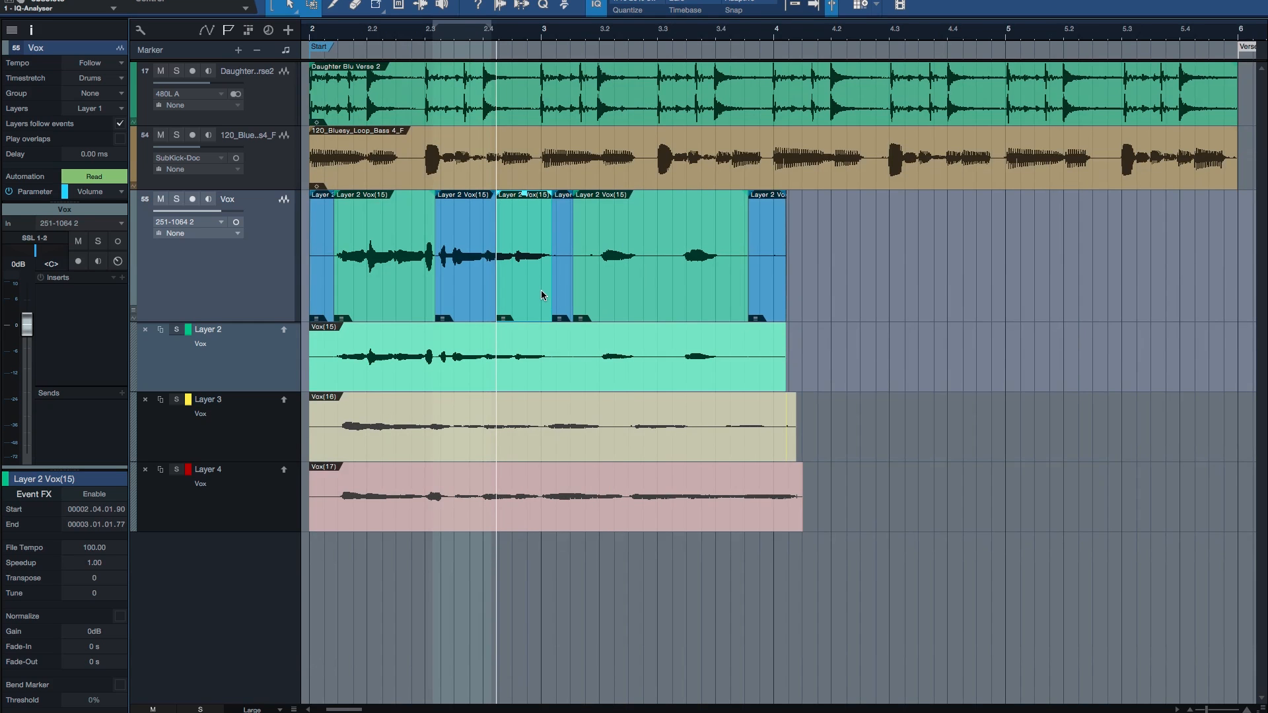